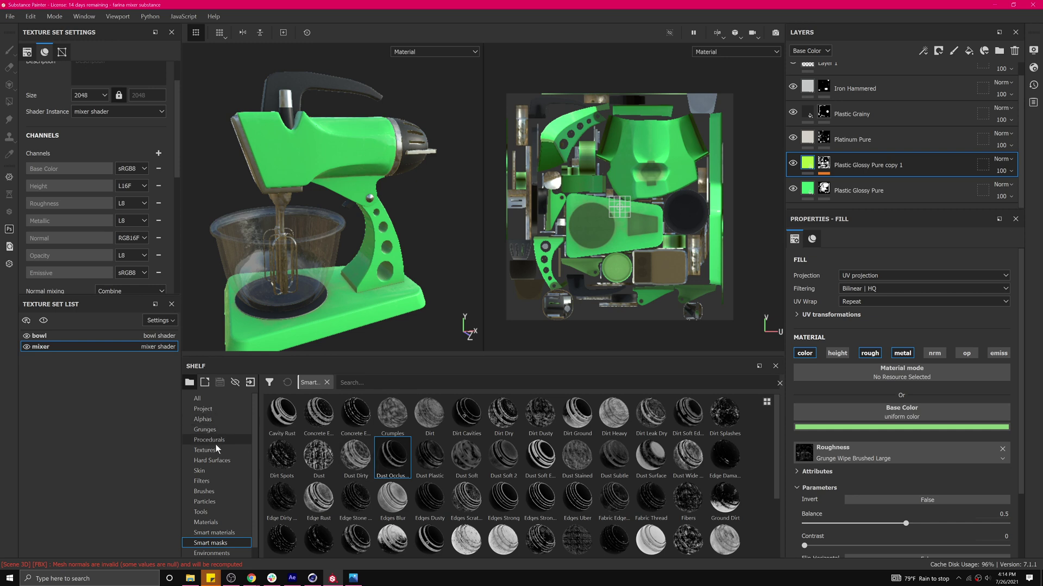
Step: Load Iron Hammered from the Shelf's Materials into the Plastic Glossy Pure copy 1 fill layer
left_click(209, 524)
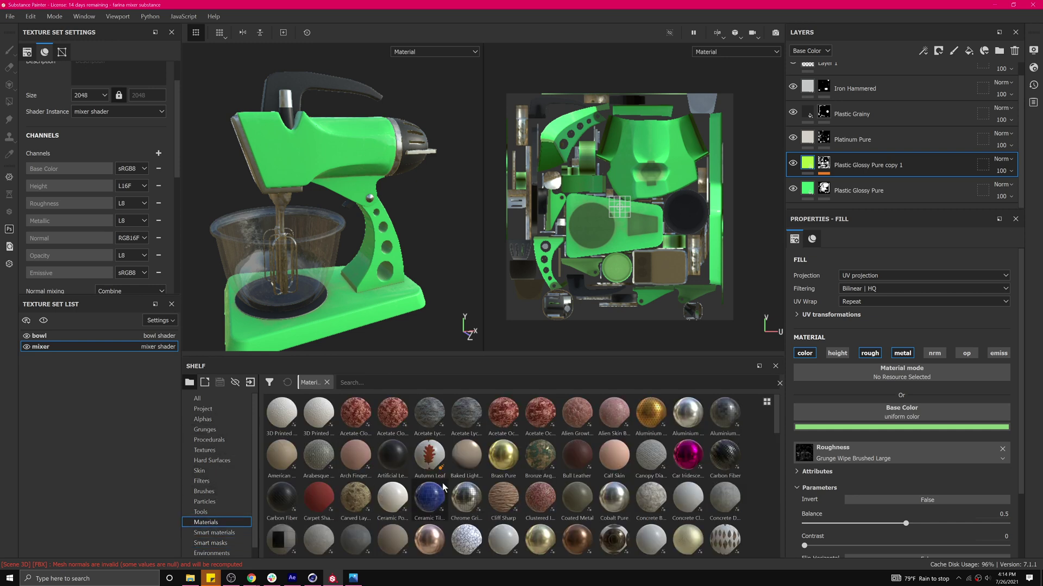
scroll(291, 167, "down", 5)
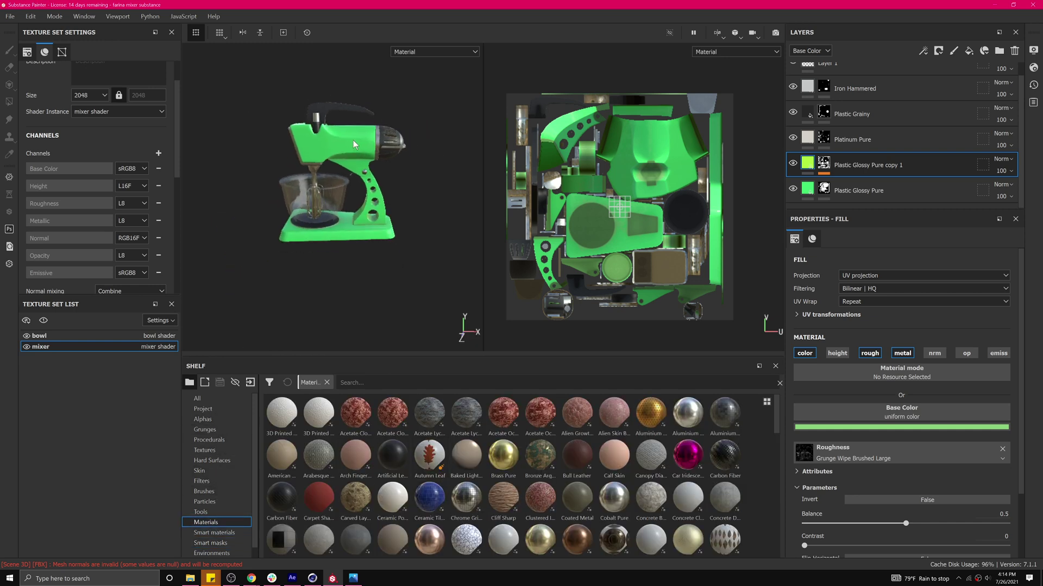
scroll(353, 142, "up", 8)
scroll(354, 142, "up", 3)
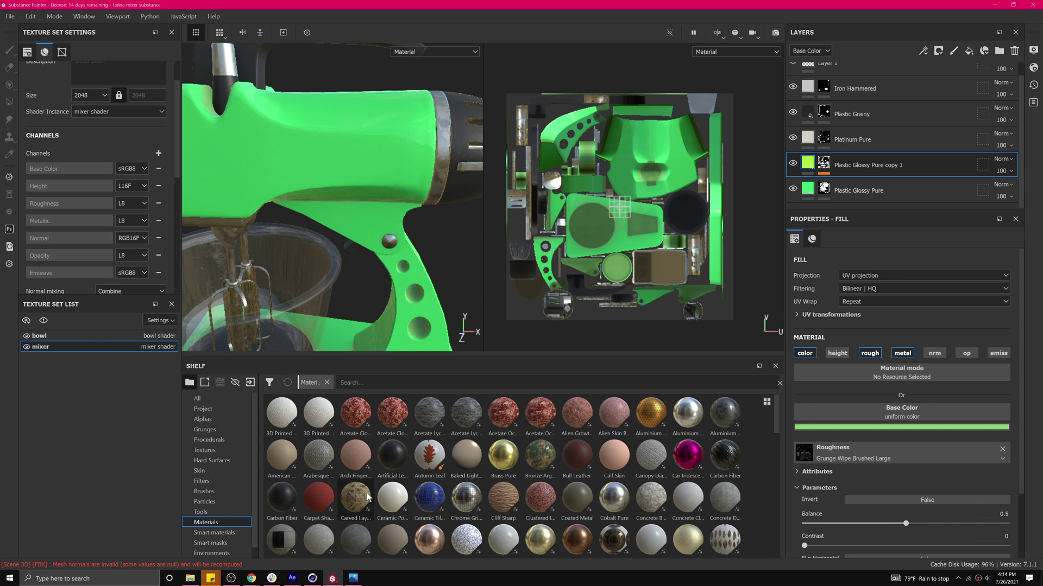
scroll(535, 492, "down", 3)
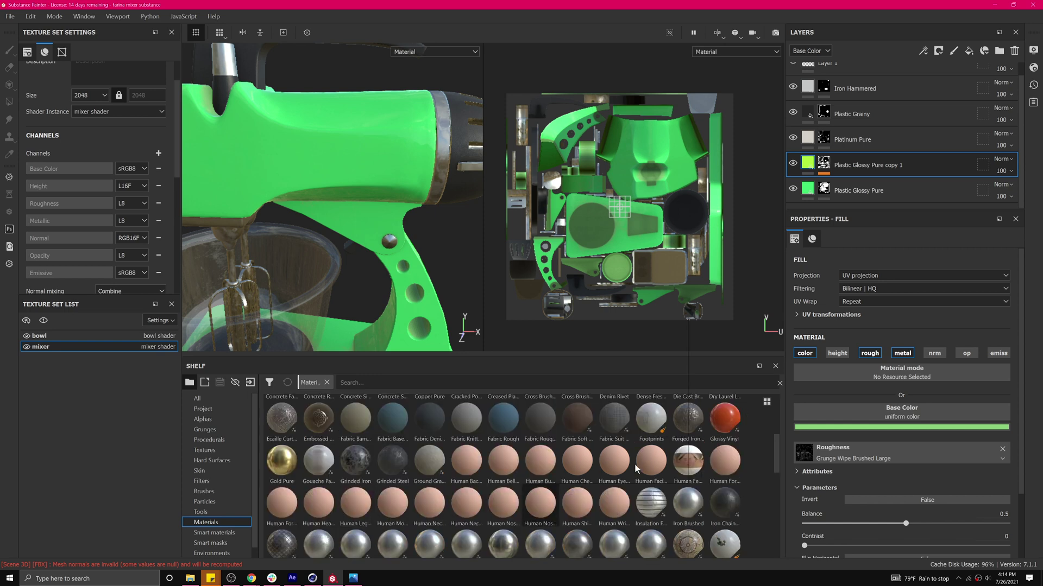
scroll(561, 520, "up", 1)
scroll(560, 471, "down", 1)
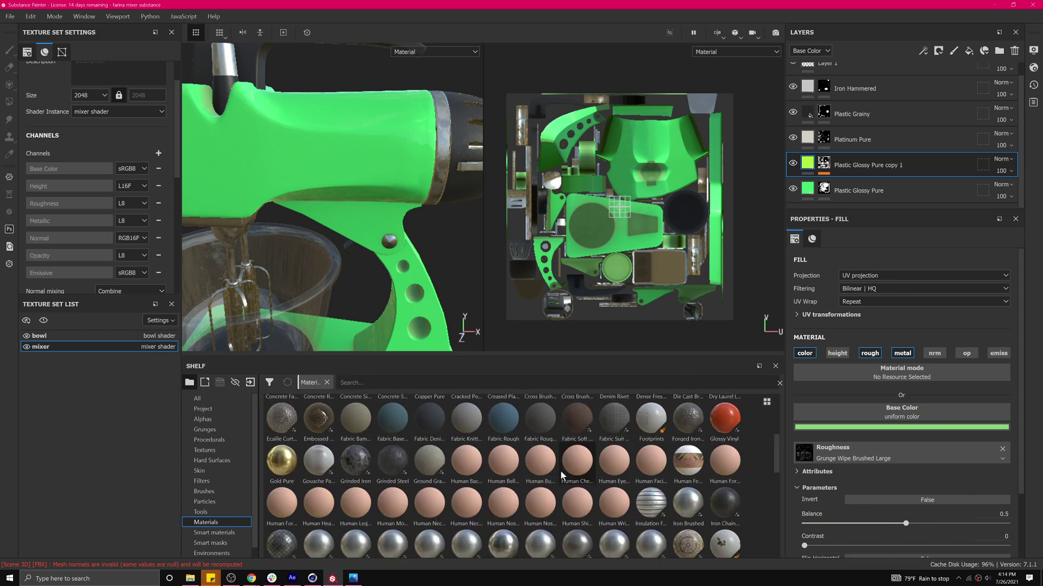
scroll(561, 471, "up", 1)
scroll(510, 475, "down", 1)
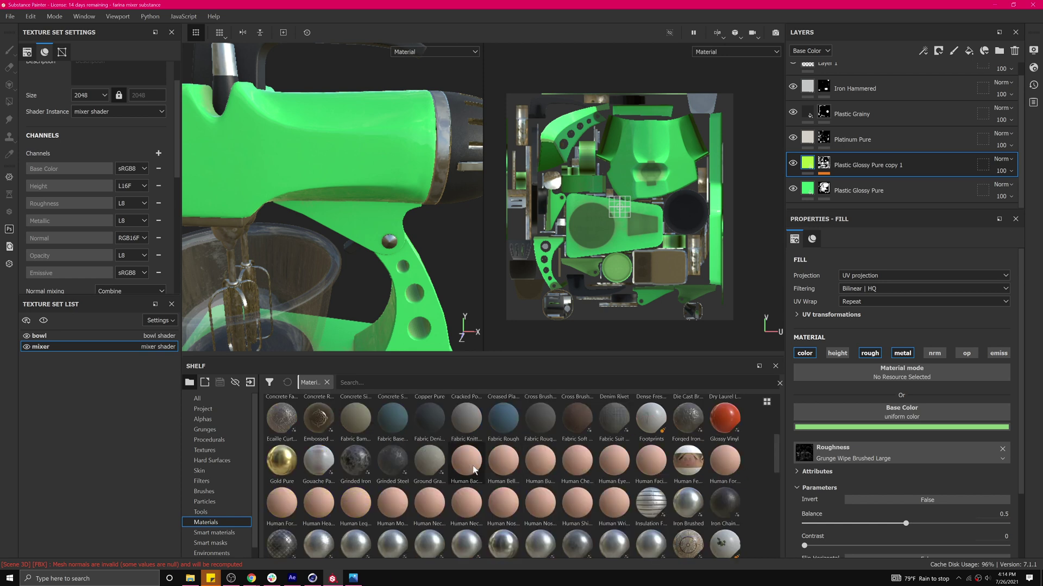
left_click(432, 548)
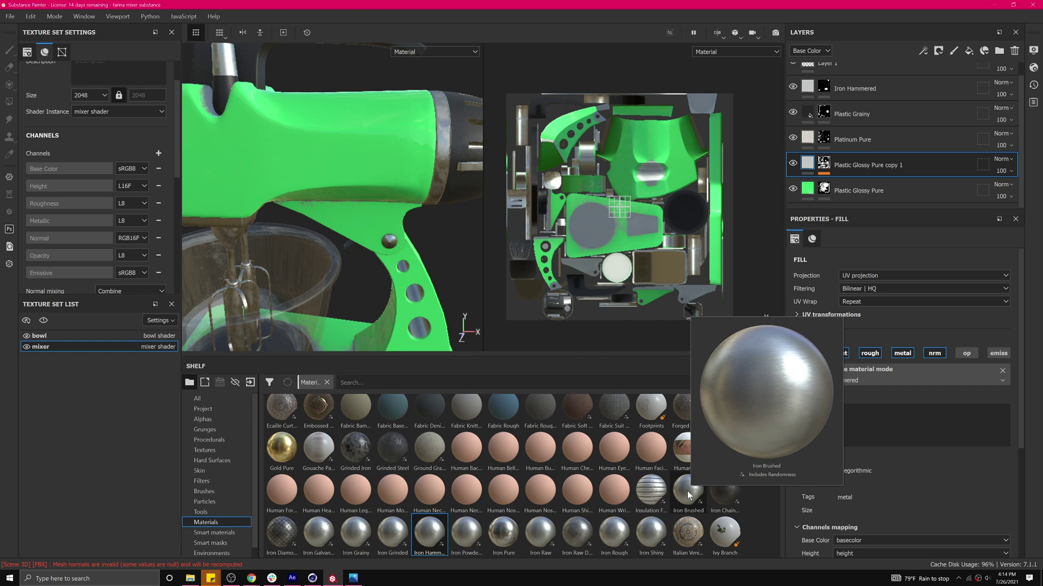
Step: Drop the Iron Brushed material into the Layers panel directly above Iron Hammered
left_click_drag(686, 491, 840, 77)
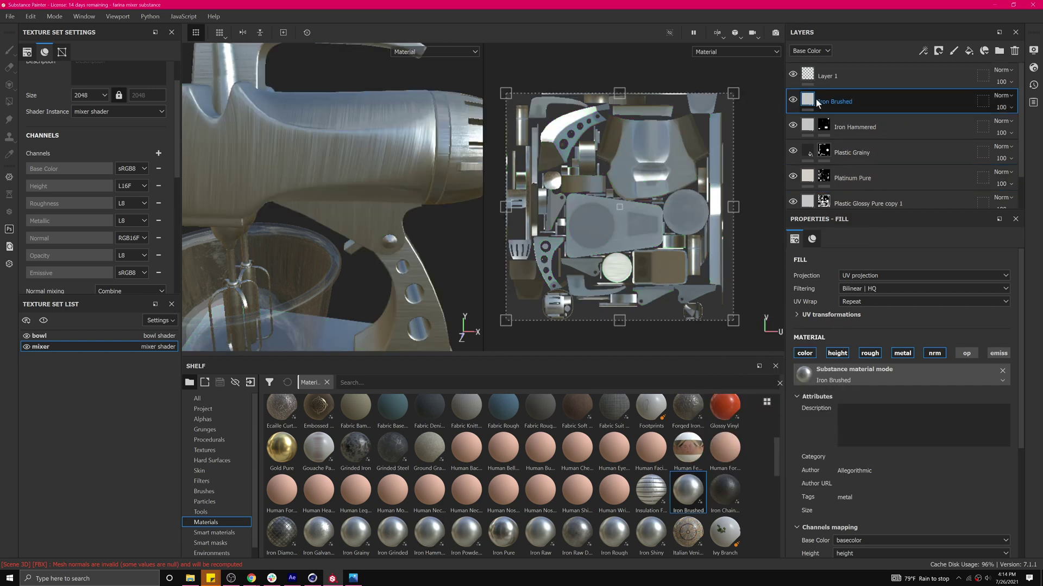
Step: Add a black mask to the Iron Brushed layer
right_click(830, 100)
left_click(846, 121)
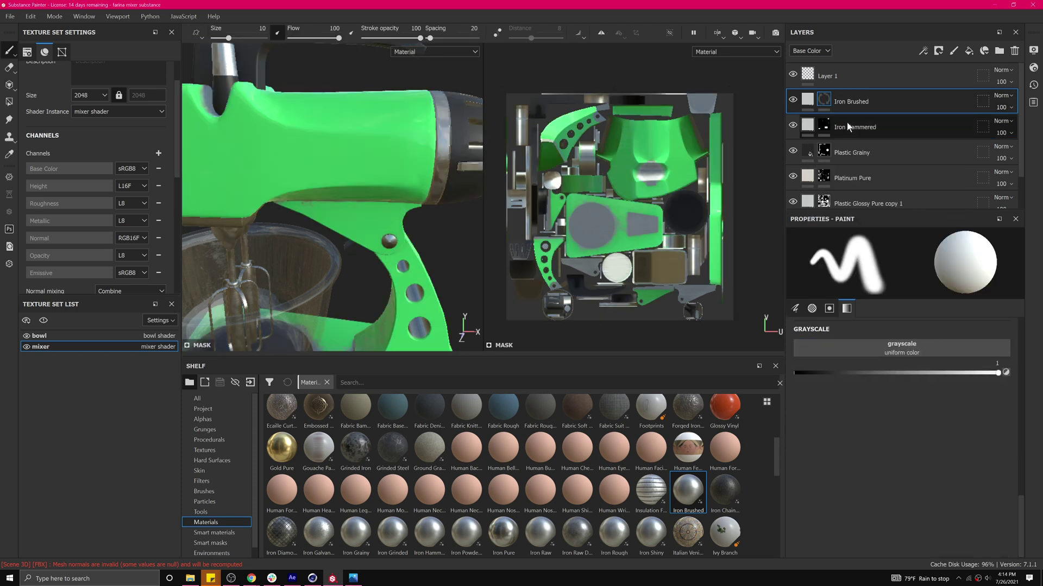
mouse_move(349, 138)
left_mouse_down("alt")
mouse_move(364, 143)
mouse_move(360, 163)
left_mouse_up("alt")
scroll(372, 147, "up", 6)
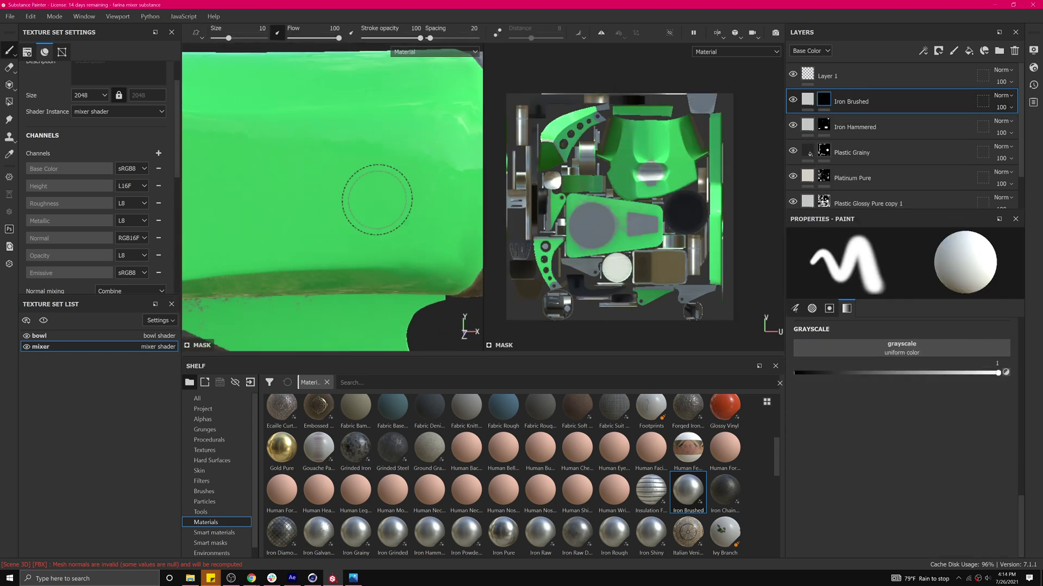
Step: Switch the Shelf to Alphas and browse the font alphas
left_click(203, 419)
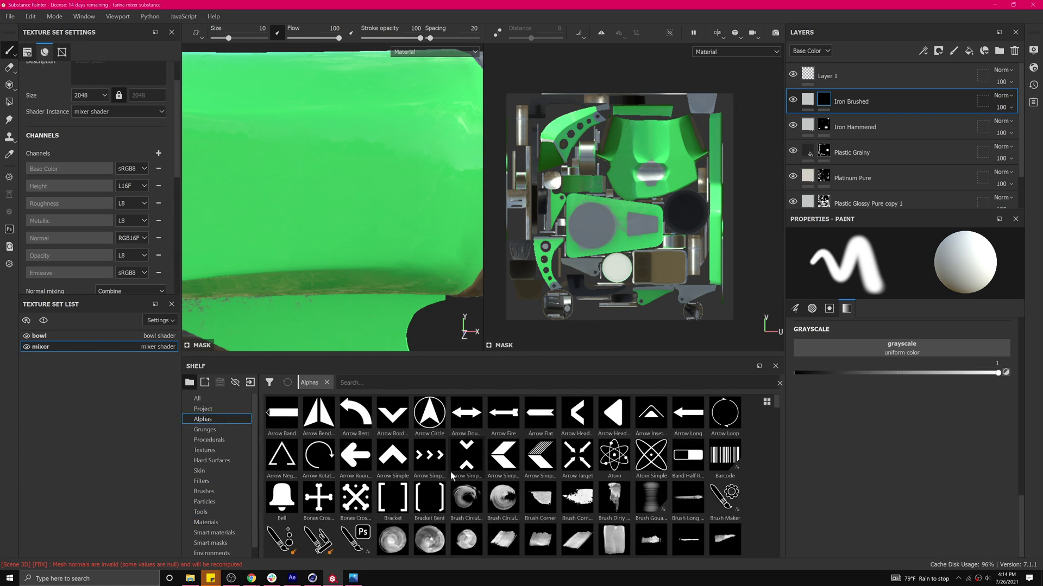
scroll(450, 470, "down", 6)
scroll(456, 470, "down", 3)
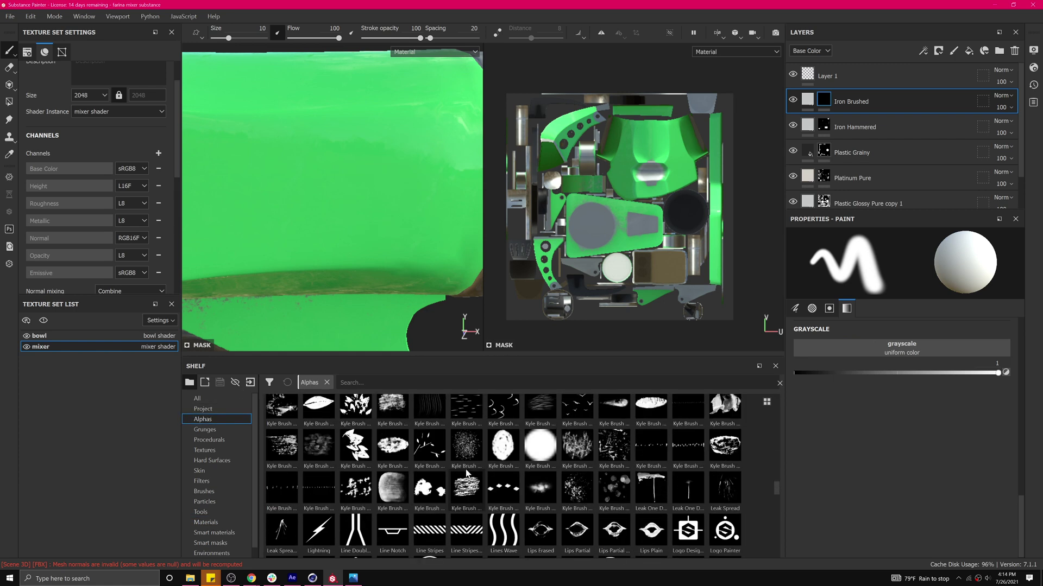
scroll(466, 473, "down", 8)
scroll(466, 471, "down", 1)
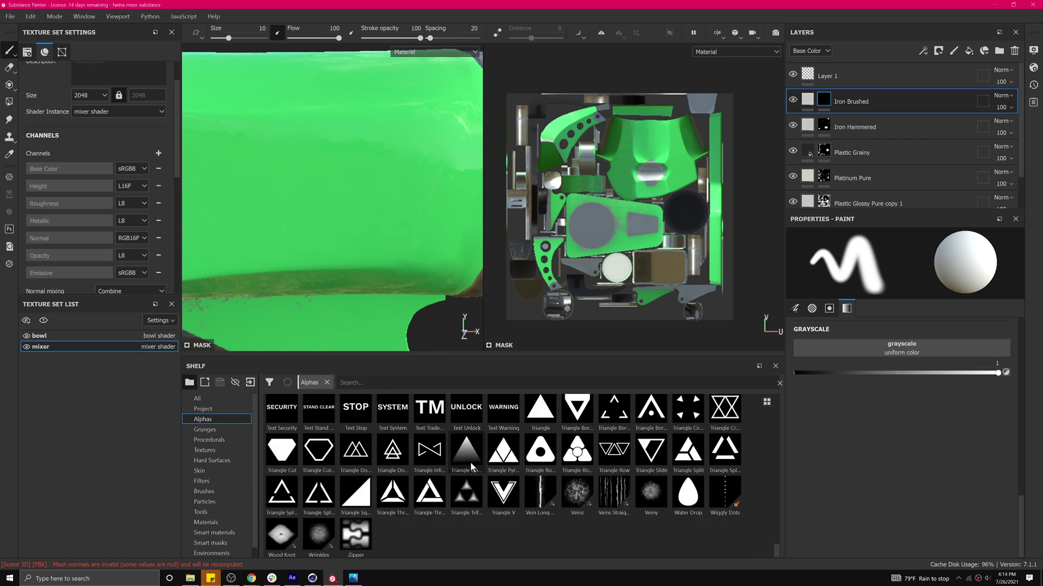
scroll(469, 470, "up", 10)
scroll(470, 465, "up", 6)
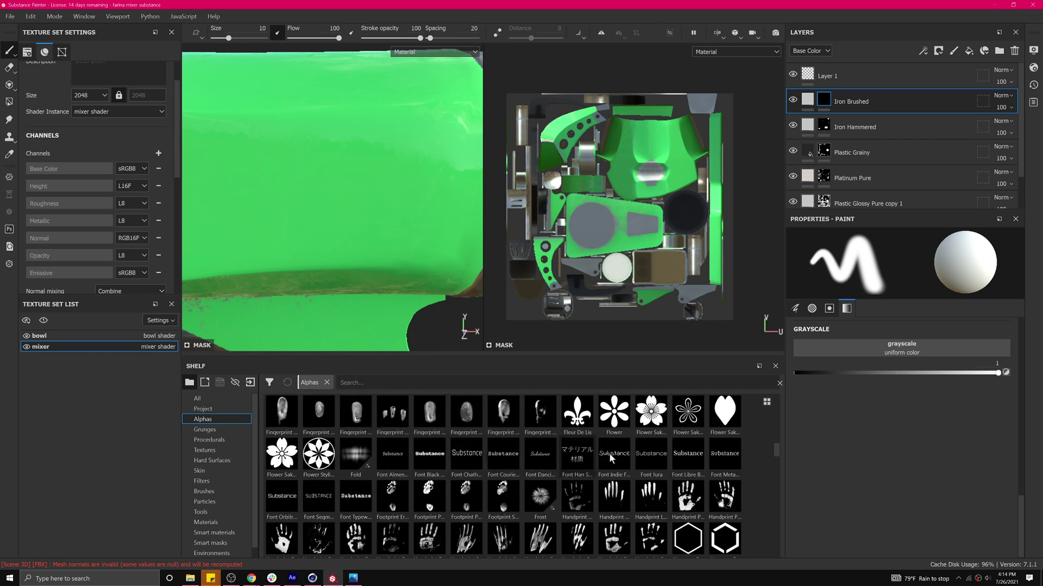
Step: Try font alphas on the brush (Jura, Orbitron, Almendra), ending on Font Courier Prime
left_click(716, 465)
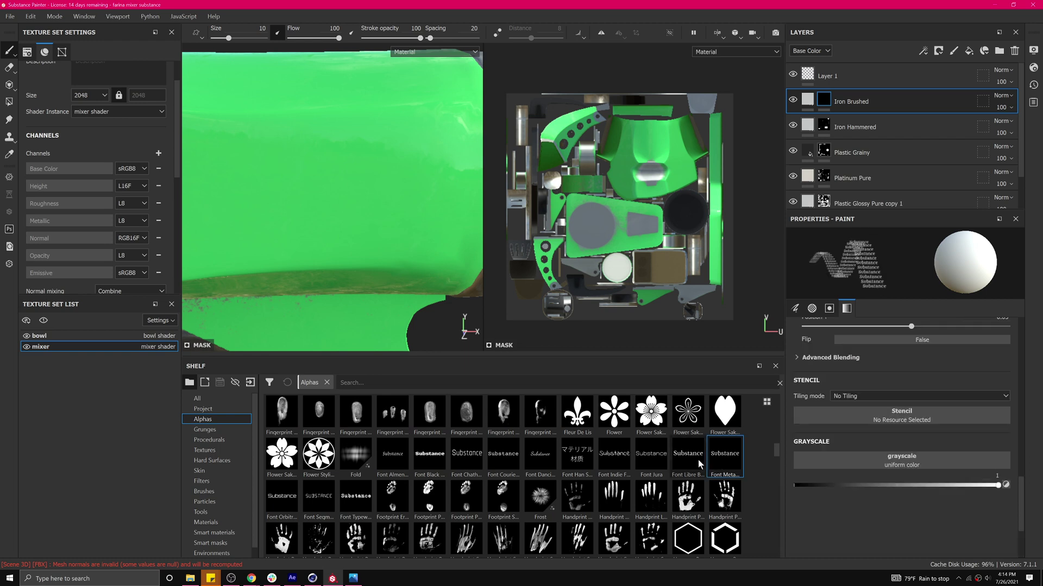
left_click(695, 459)
left_click(647, 459)
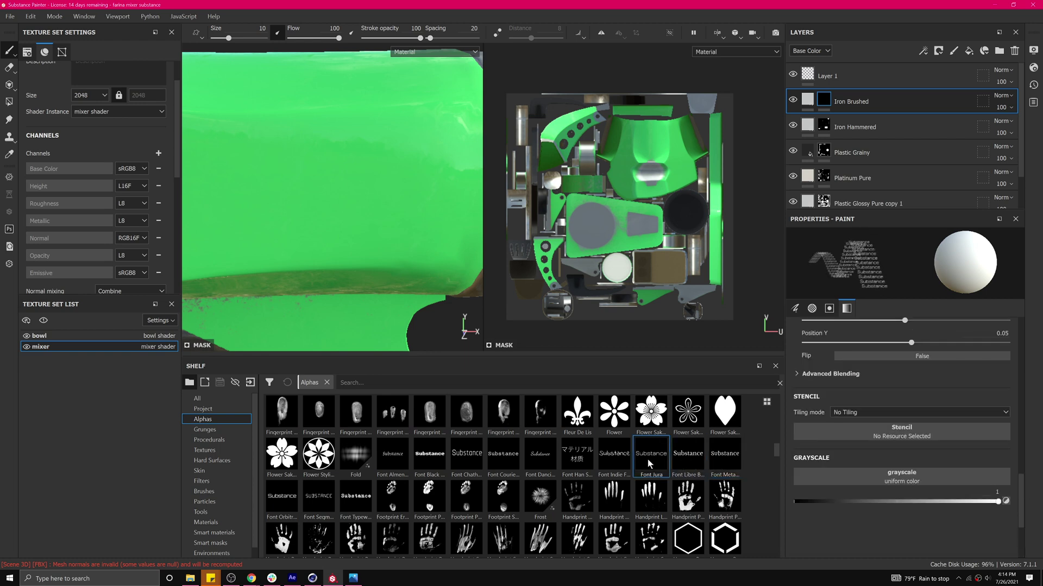
scroll(926, 454, "up", 5)
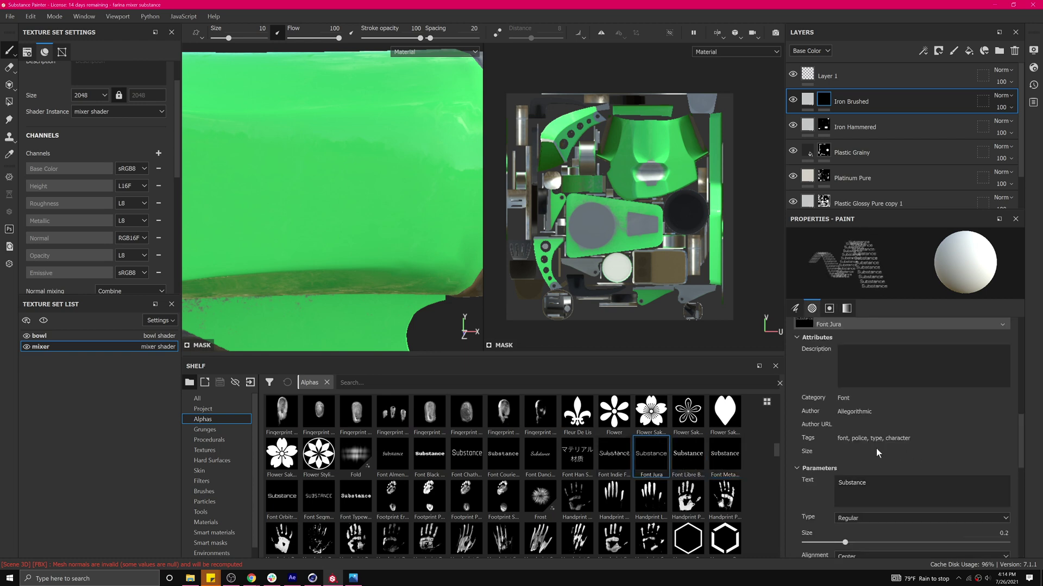
left_click(288, 496)
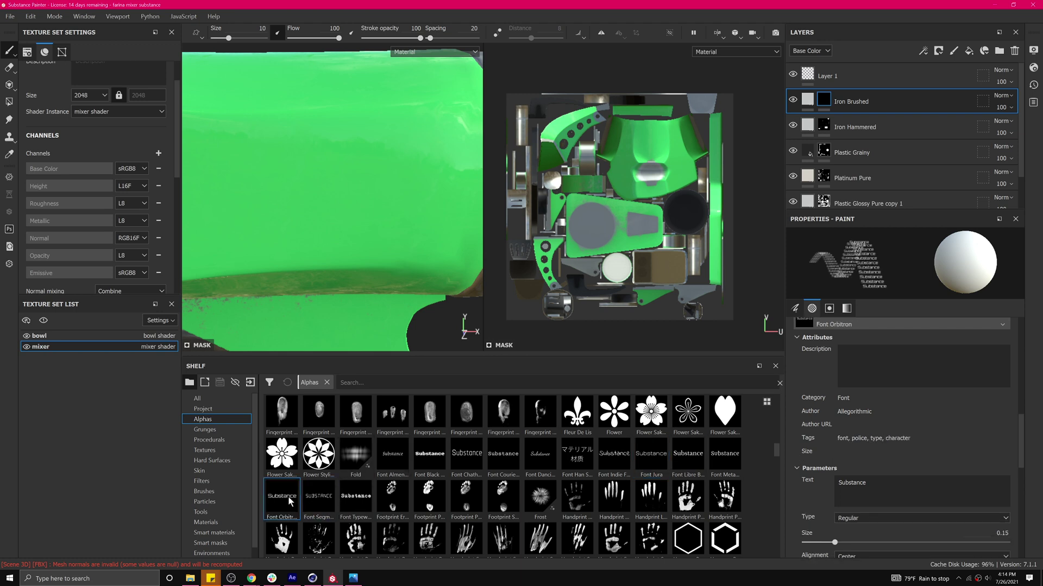
left_click(461, 450)
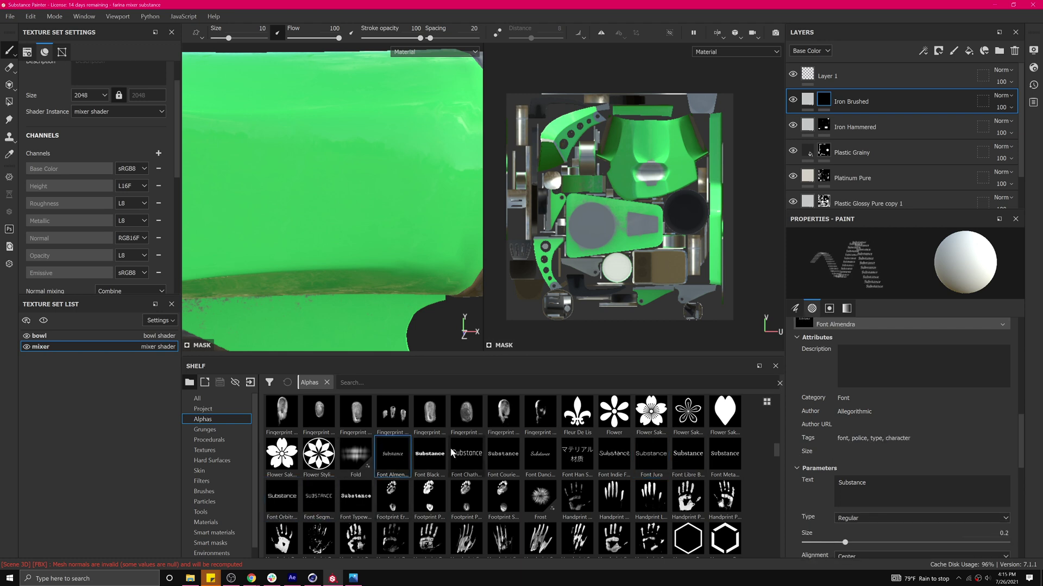
left_click(511, 459)
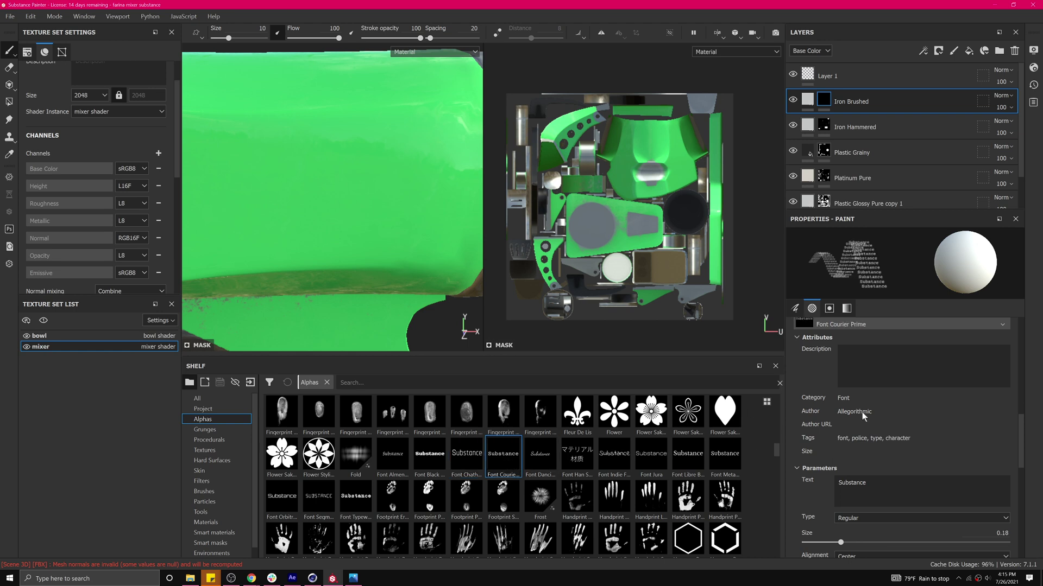
scroll(862, 413, "up", 2)
Step: Pick the Font Dancing Script alpha and show its parameters, with text 'Substance' at size 0.2
left_click(552, 450)
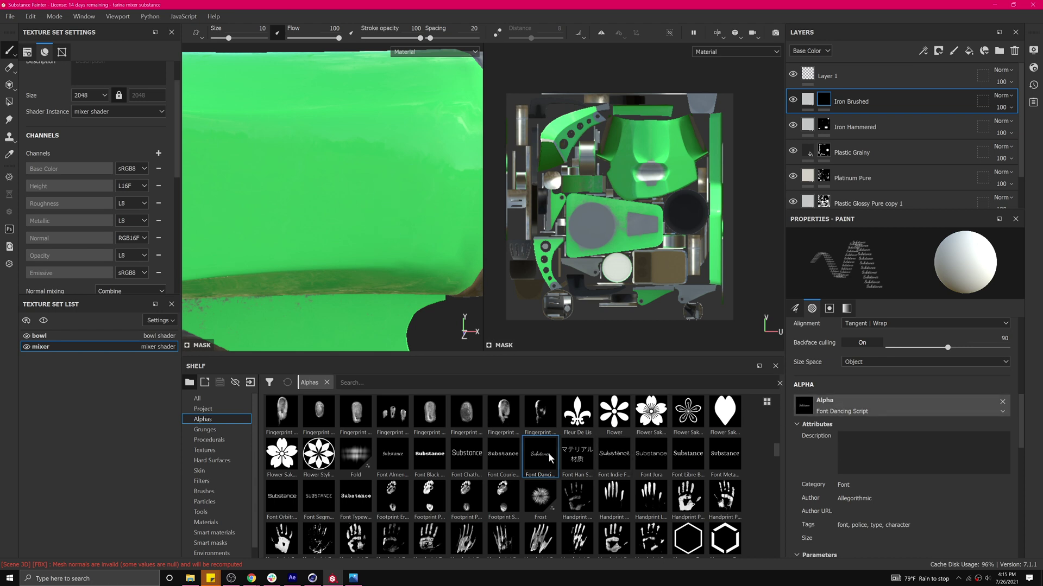
scroll(804, 438, "up", 3)
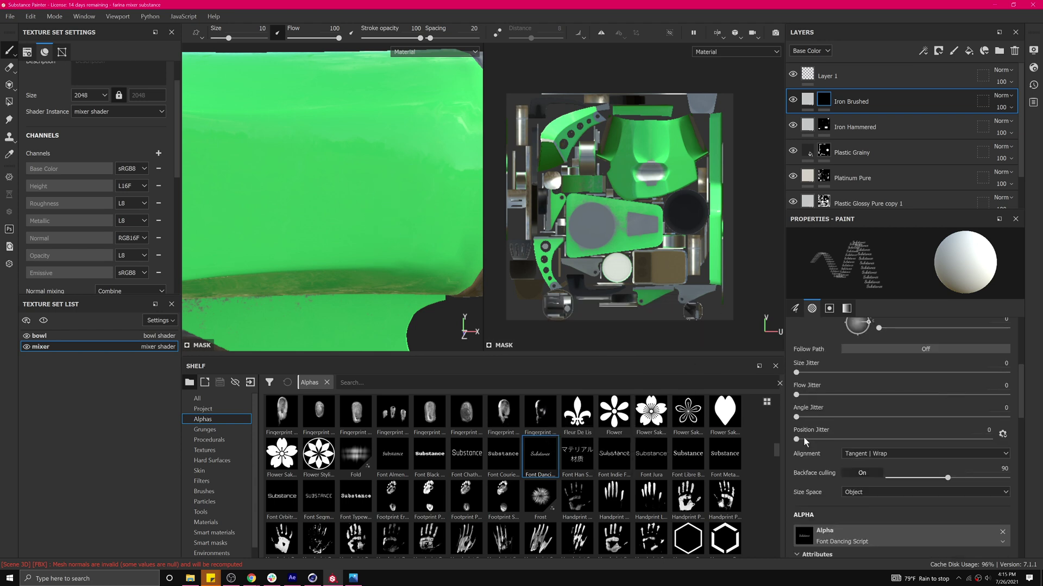
scroll(832, 445, "up", 2)
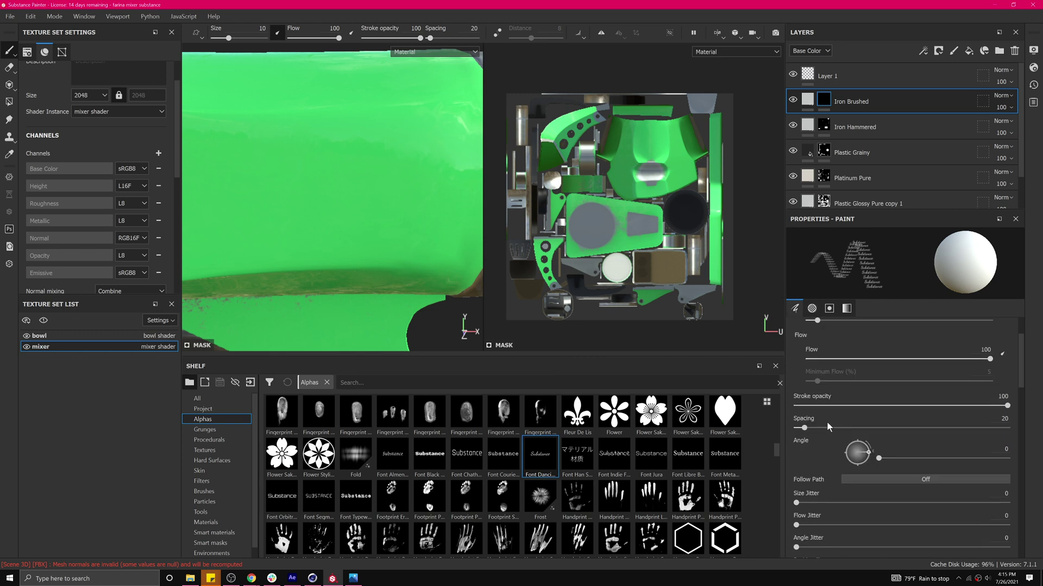
scroll(826, 421, "up", 4)
scroll(827, 423, "up", 3)
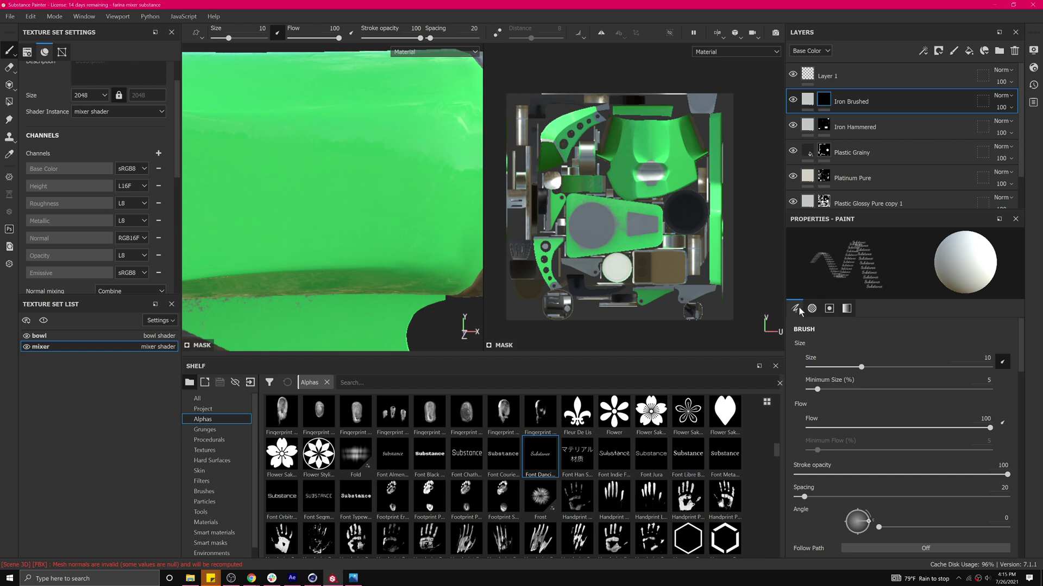
scroll(793, 367, "down", 5)
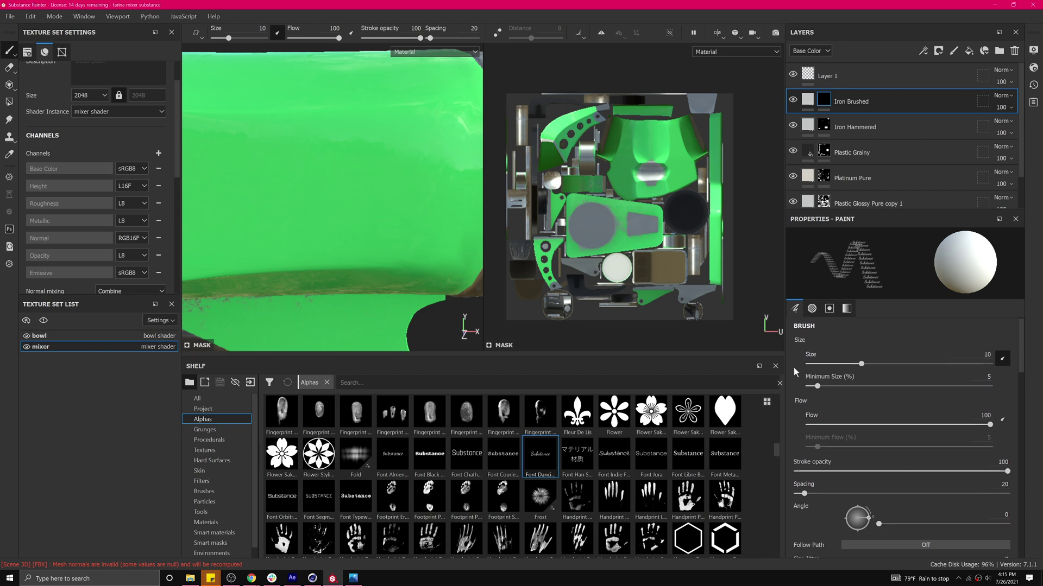
left_click(811, 308)
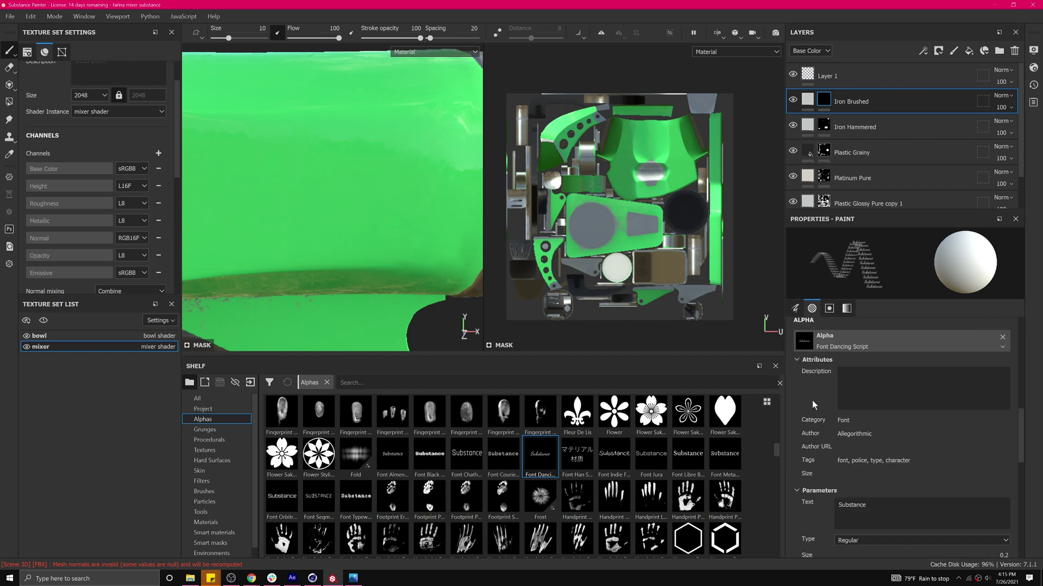
scroll(813, 402, "down", 3)
Step: Change the alpha's text from 'Substance' to 'Farina', replacing an all-caps 'FARINA' attempt
left_click(851, 418)
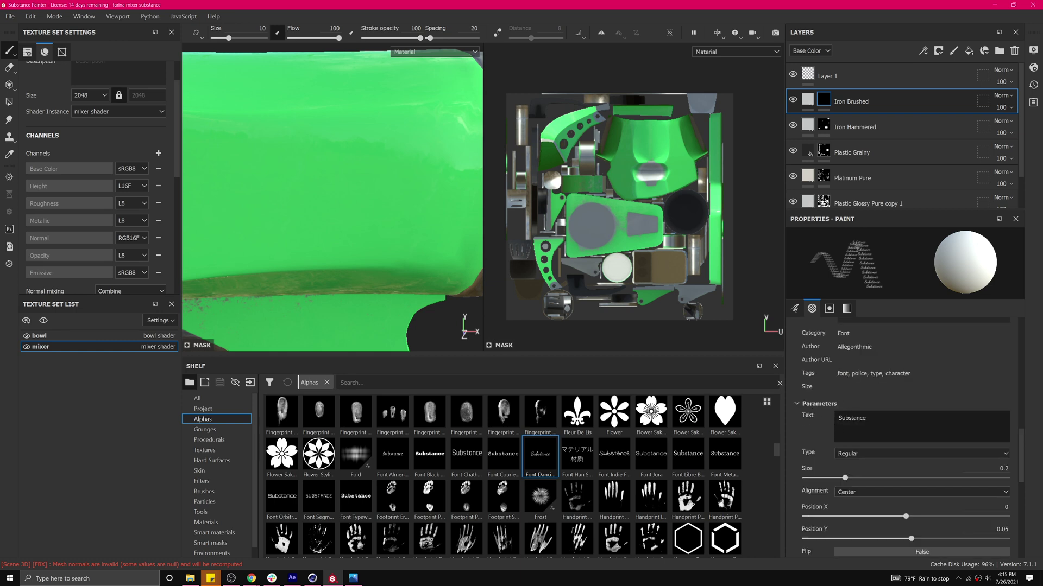
key("ctrl+a")
type("FARINA")
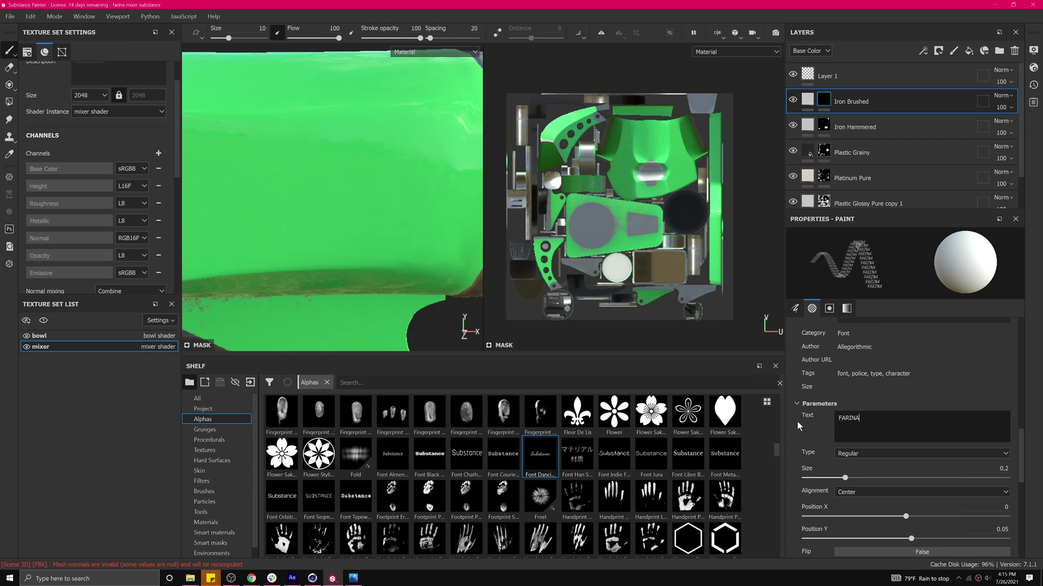
key("ctrl+a")
type("Farina")
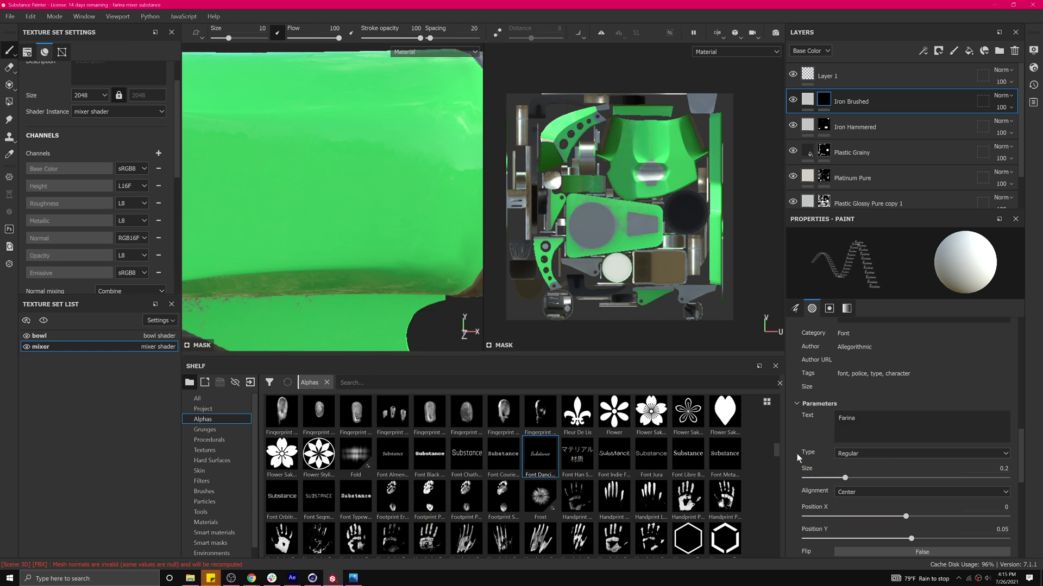
left_click(796, 309)
Step: Raise the brush size to about 22 and stamp 'Farina' once on the green motor housing
left_click_drag(863, 368, 890, 369)
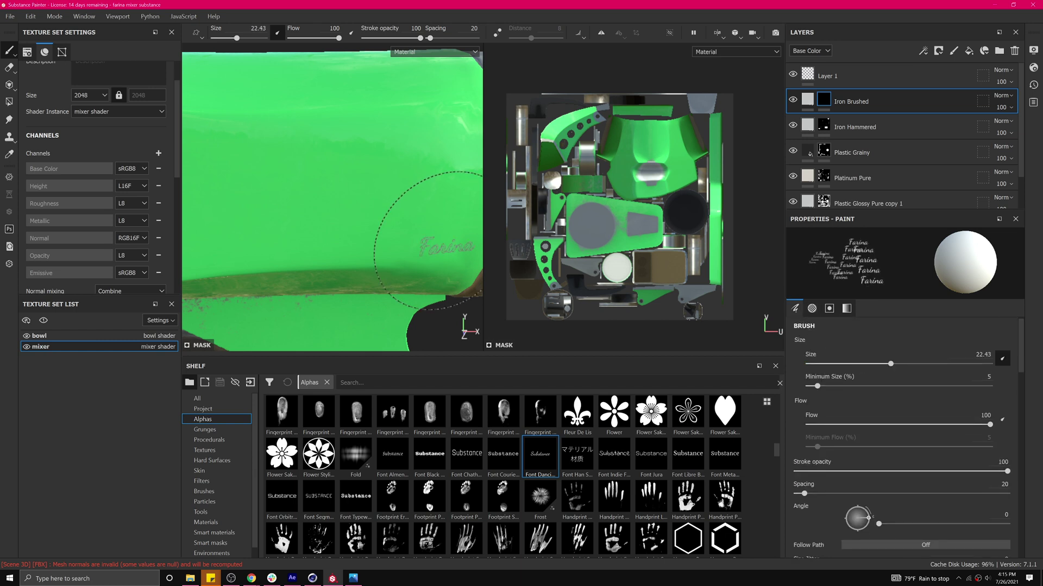
scroll(406, 187, "down", 5)
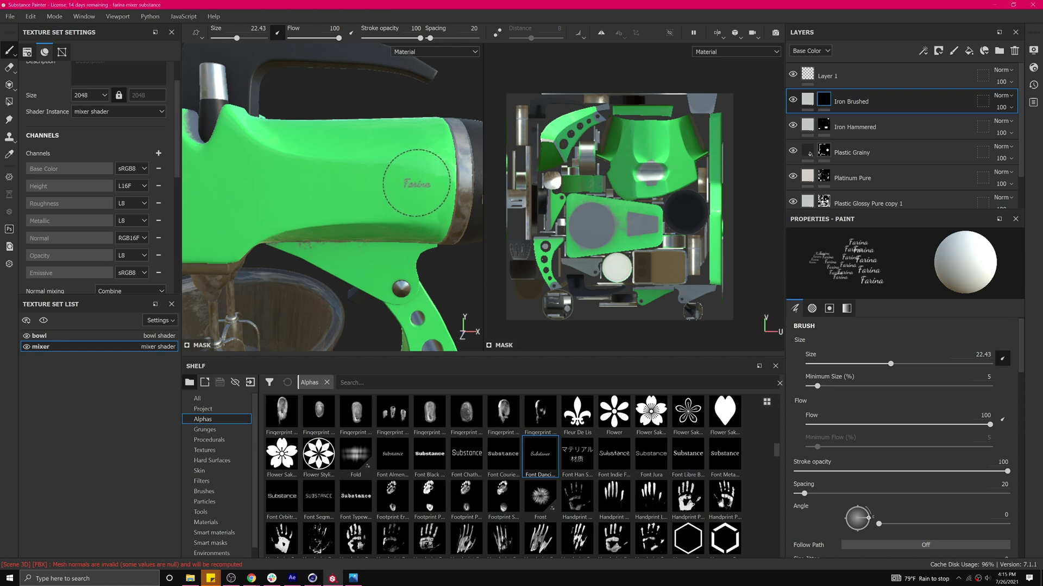
scroll(415, 187, "up", 3)
scroll(415, 187, "up", 3)
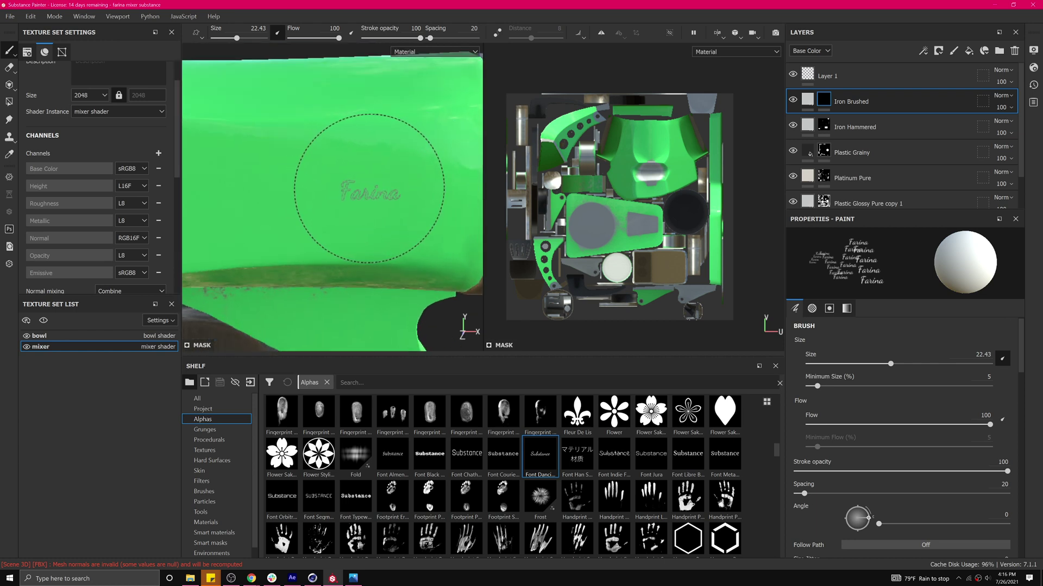
left_click(369, 188)
left_click_drag(412, 261, 458, 253, "alt")
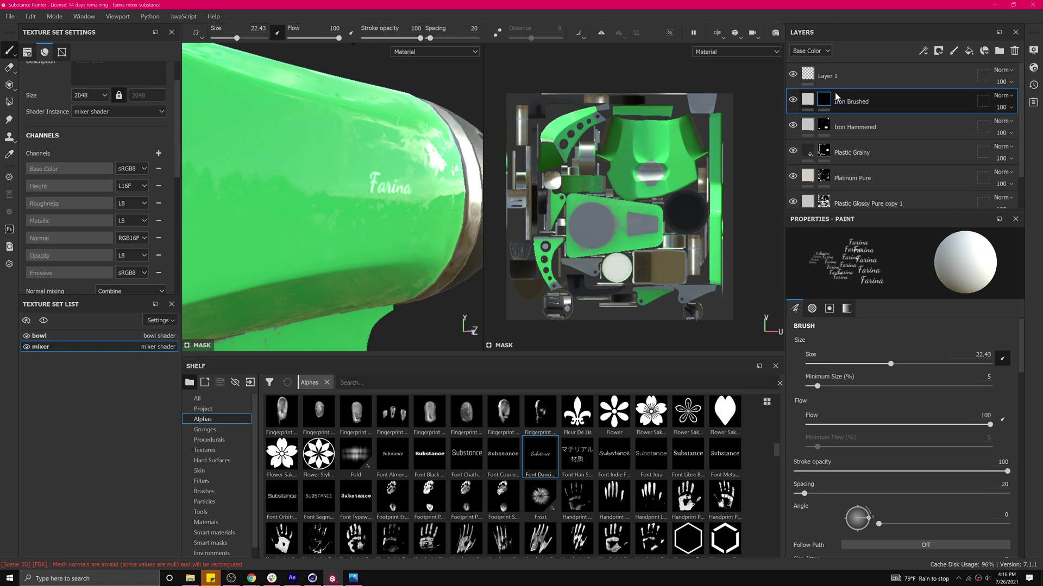
Step: Select the Iron Brushed layer's fill and review its Properties - Fill settings
left_click(812, 102)
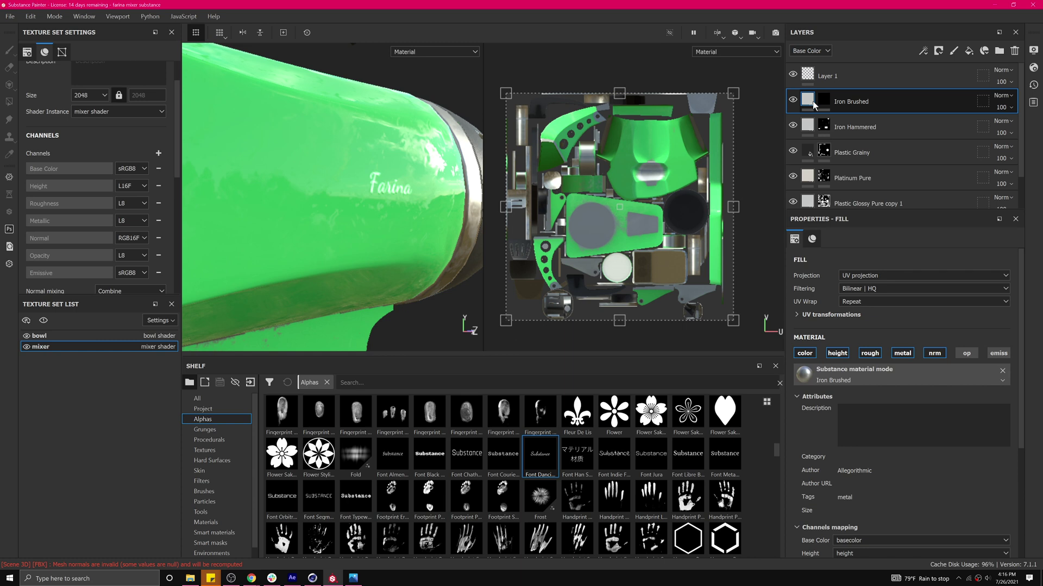
scroll(839, 402, "down", 3)
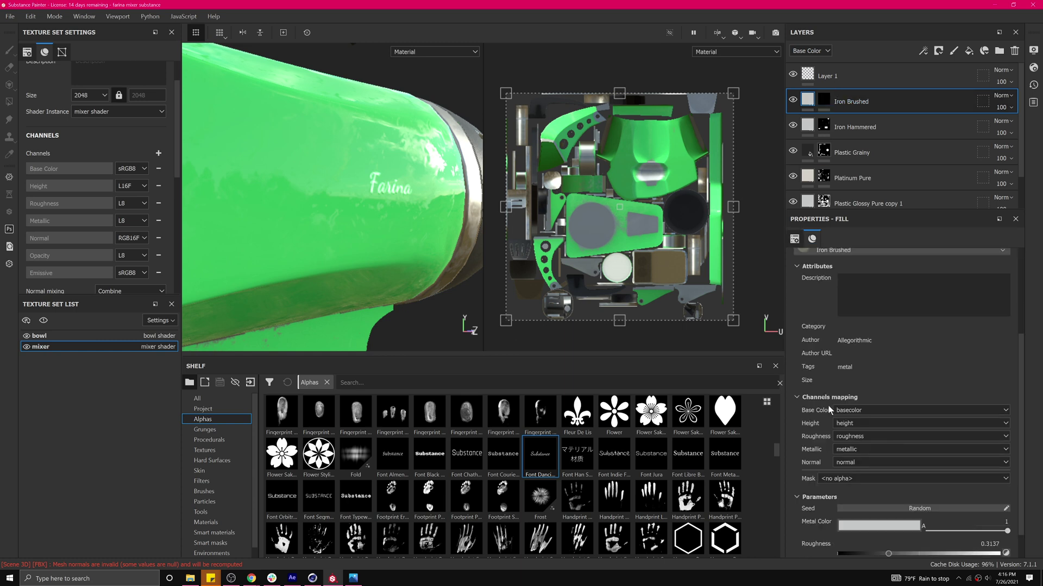
scroll(828, 410, "down", 1)
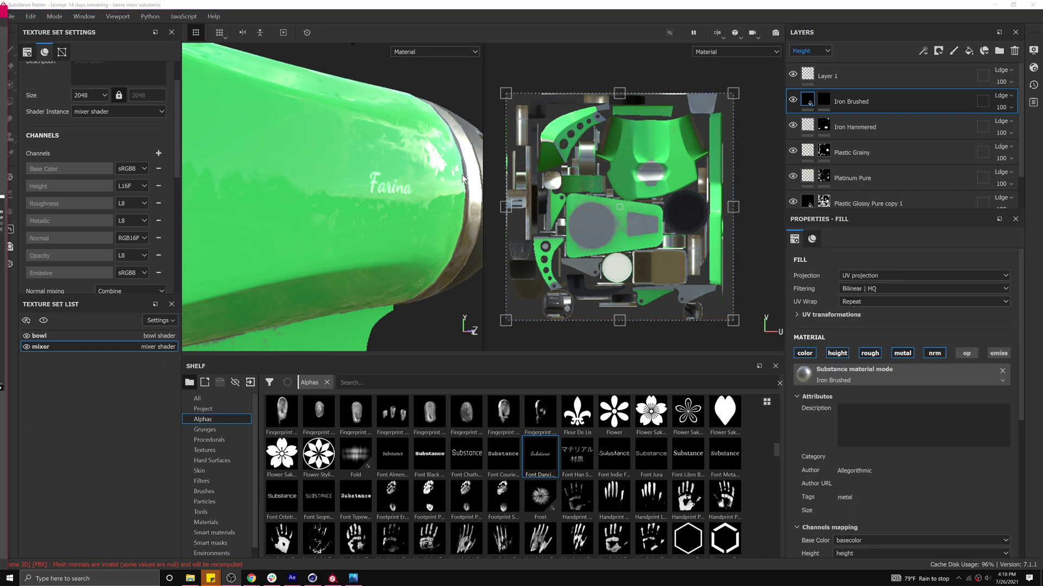
left_click_drag(372, 197, 405, 178, "alt")
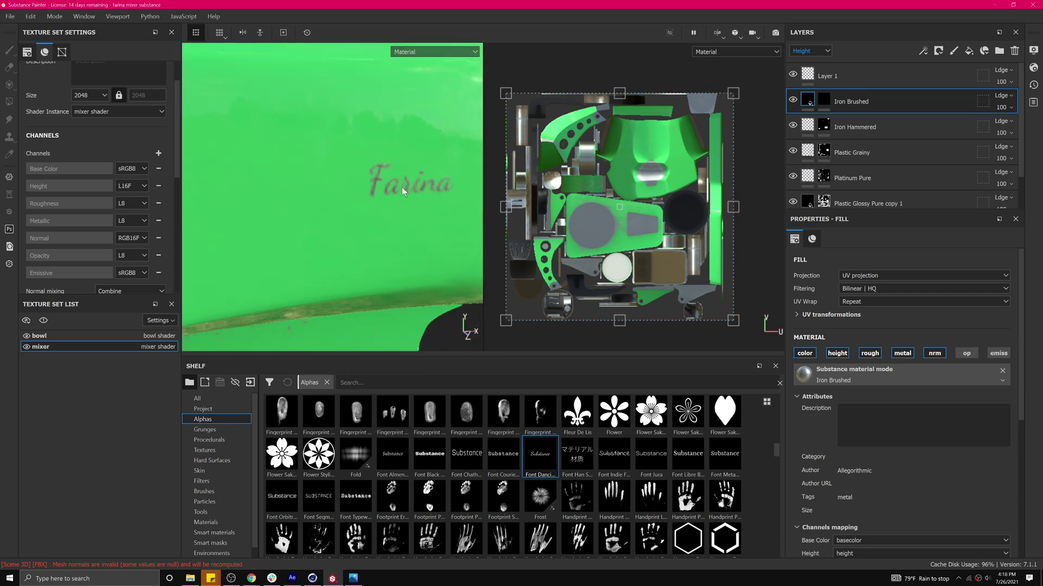
Step: Target the Iron Brushed mask for painting and resize the brush to 32.12 for a larger stamp
key("l")
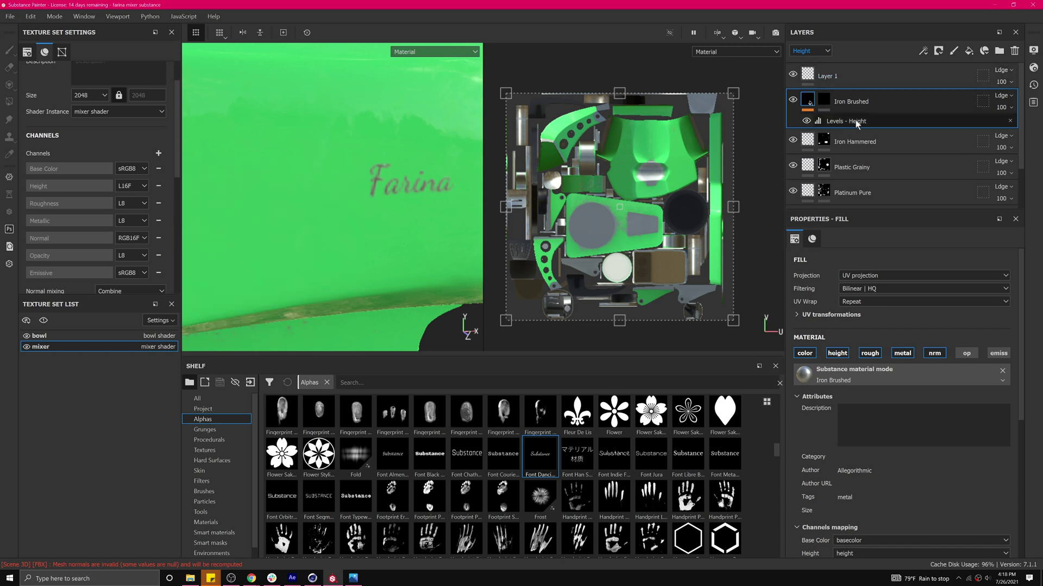
key("Delete")
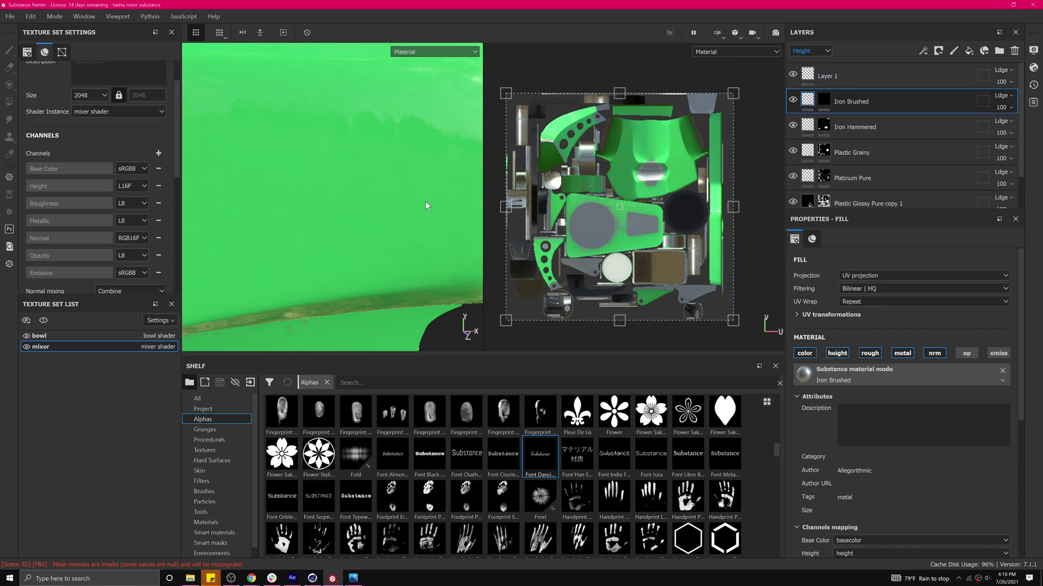
left_click(823, 100)
key("1")
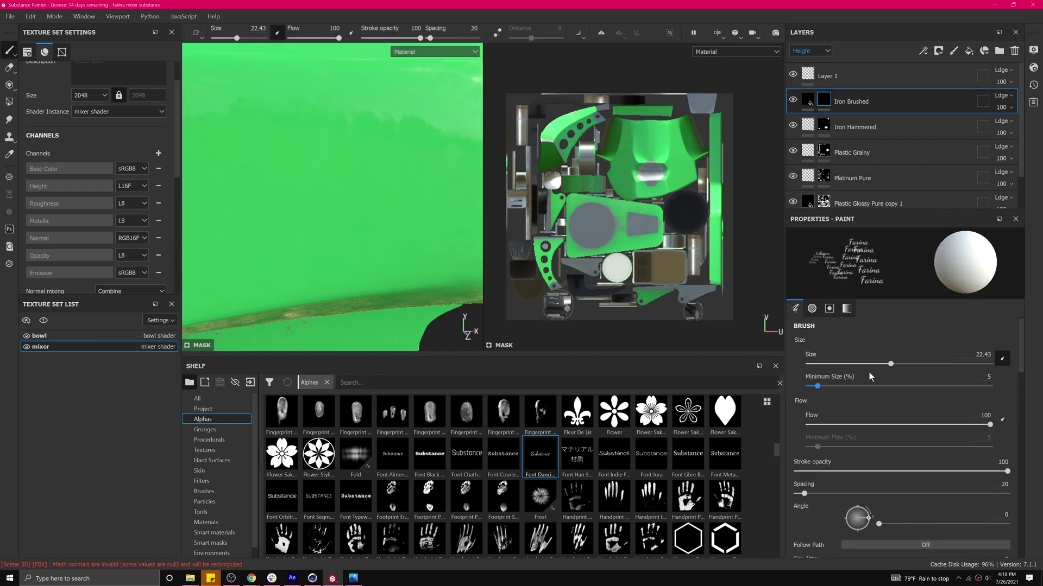
left_click_drag(891, 363, 936, 364)
scroll(409, 167, "down", 5)
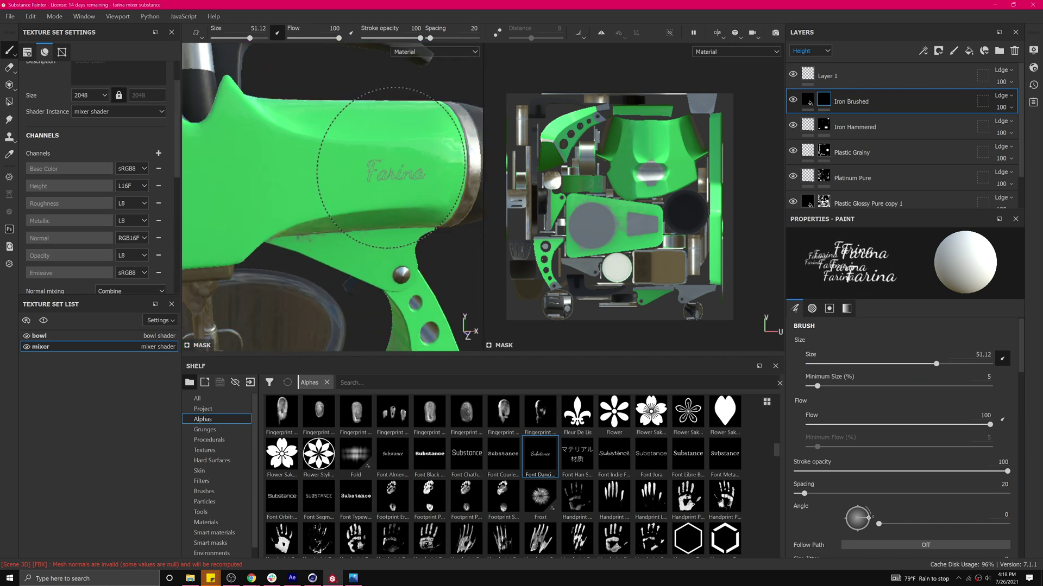
left_click_drag(926, 364, 908, 364)
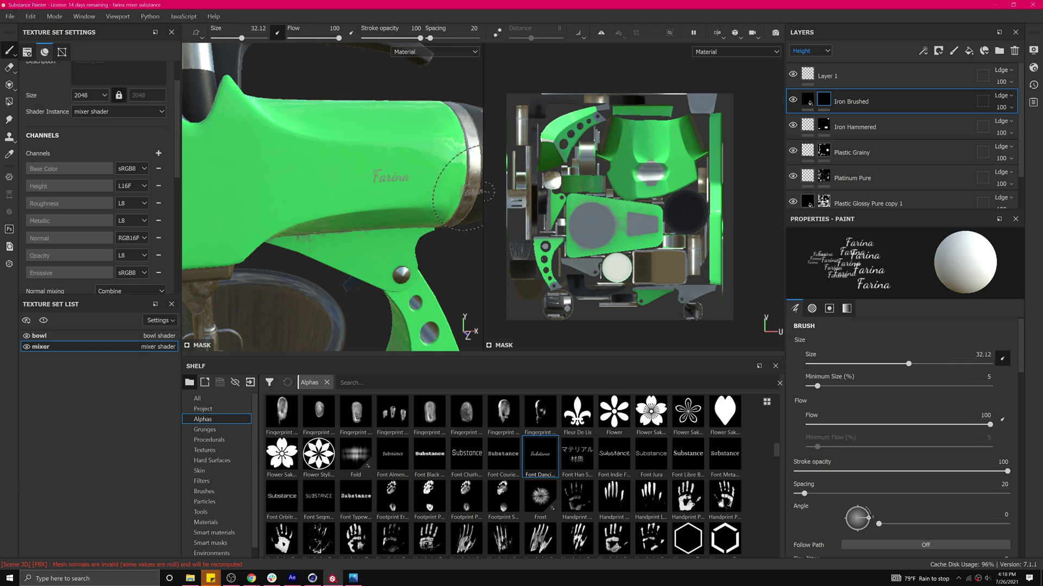
mouse_move(396, 190)
left_mouse_down("alt")
mouse_move(413, 219)
mouse_move(390, 206)
mouse_move(373, 217)
mouse_move(321, 207)
left_mouse_up("alt")
scroll(396, 202, "up", 5)
Step: Toggle the layer stack view to Base Color and back to Height, then select Iron Brushed's fill
scroll(217, 174, "up", 4)
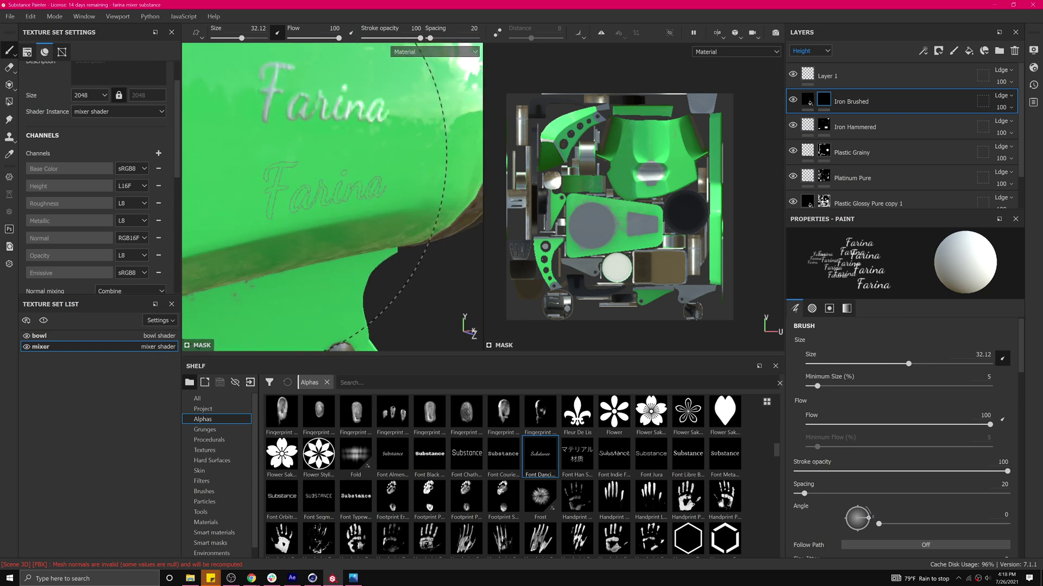
left_click(809, 51)
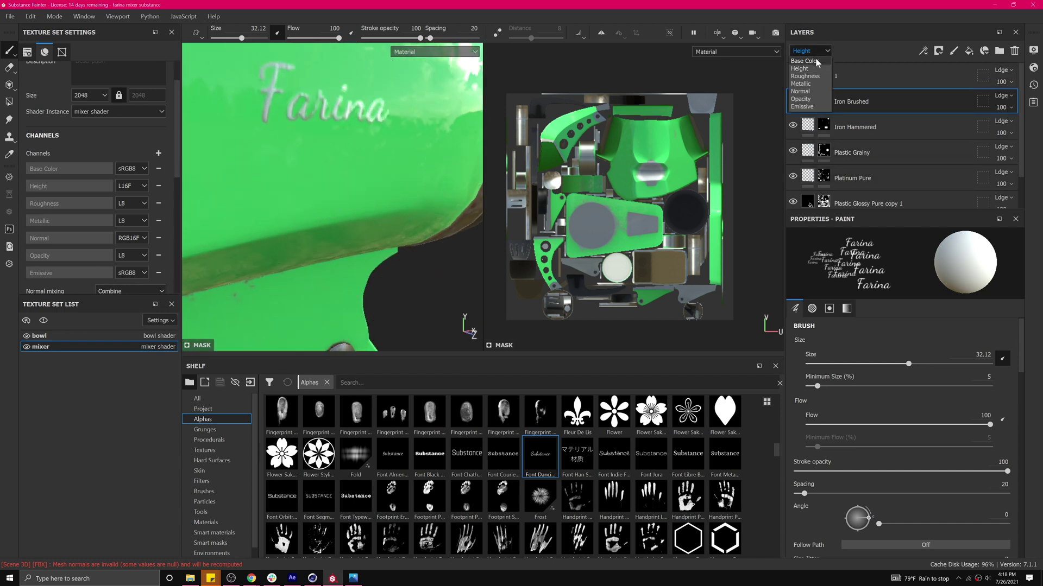
left_click(809, 61)
left_click(813, 51)
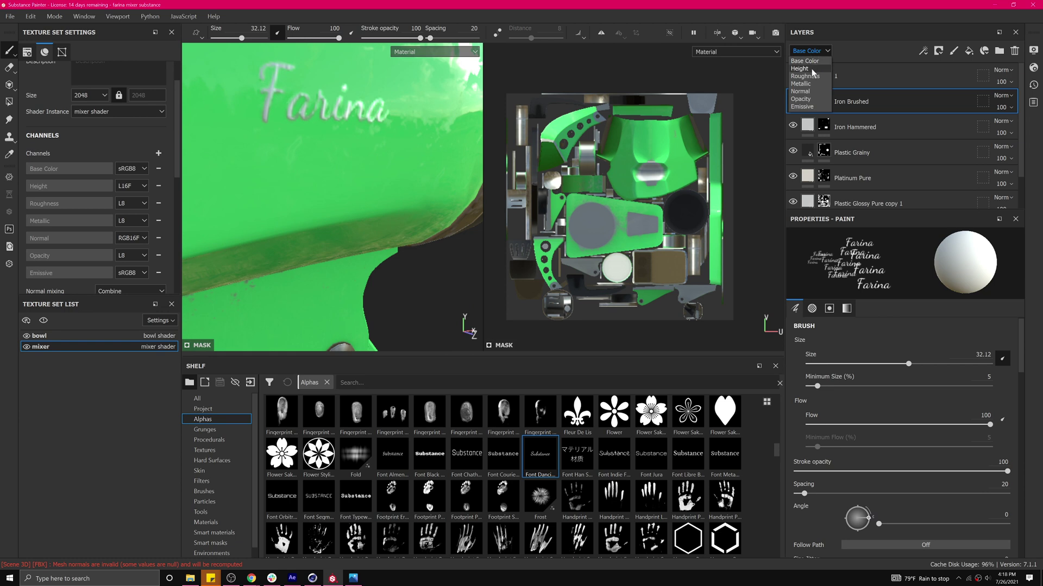
left_click(814, 69)
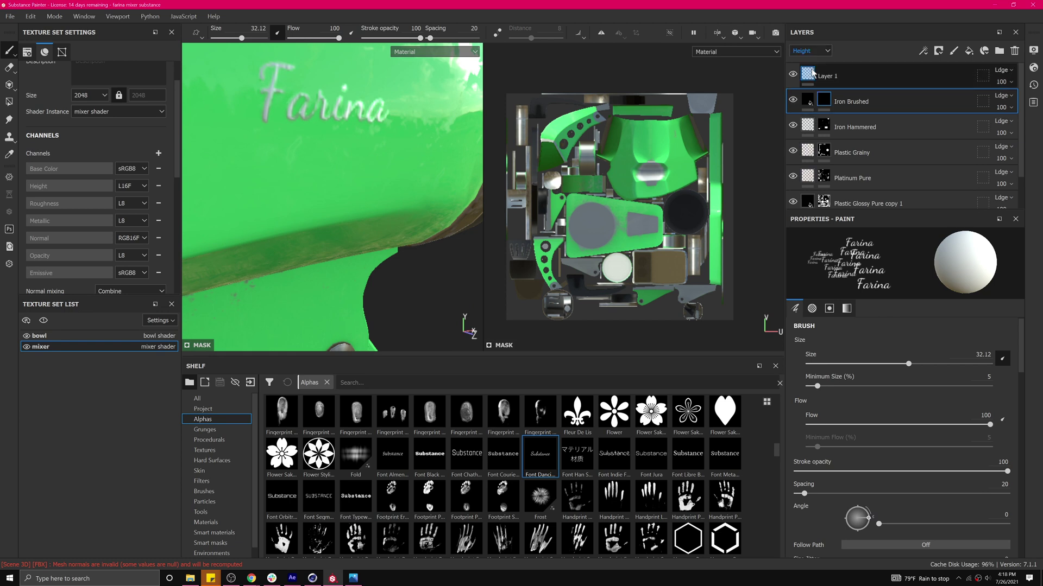
left_click(809, 101)
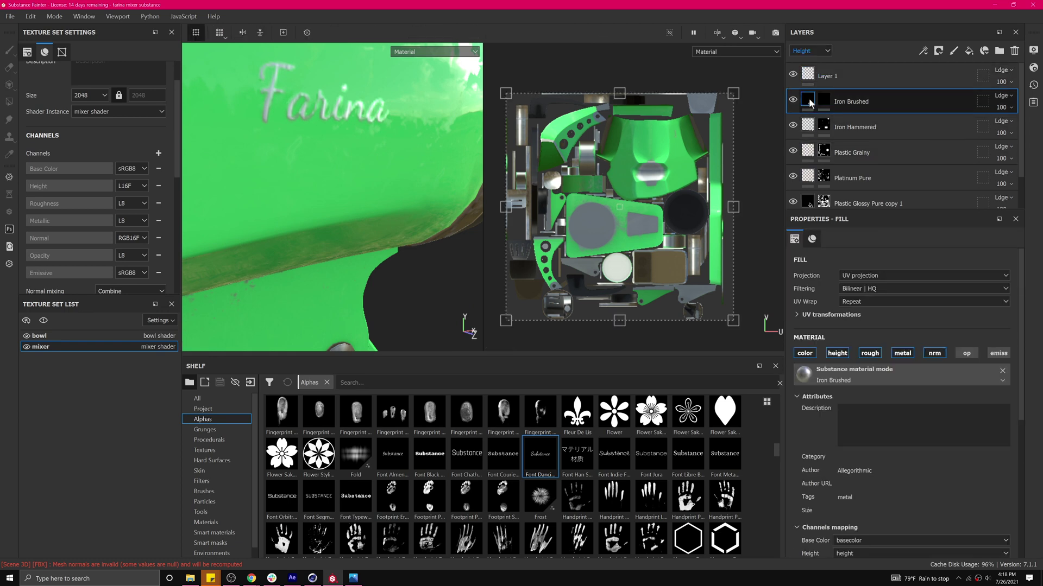
Step: Add a Levels adjustment to Iron Brushed affecting the Height channel
right_click(853, 99)
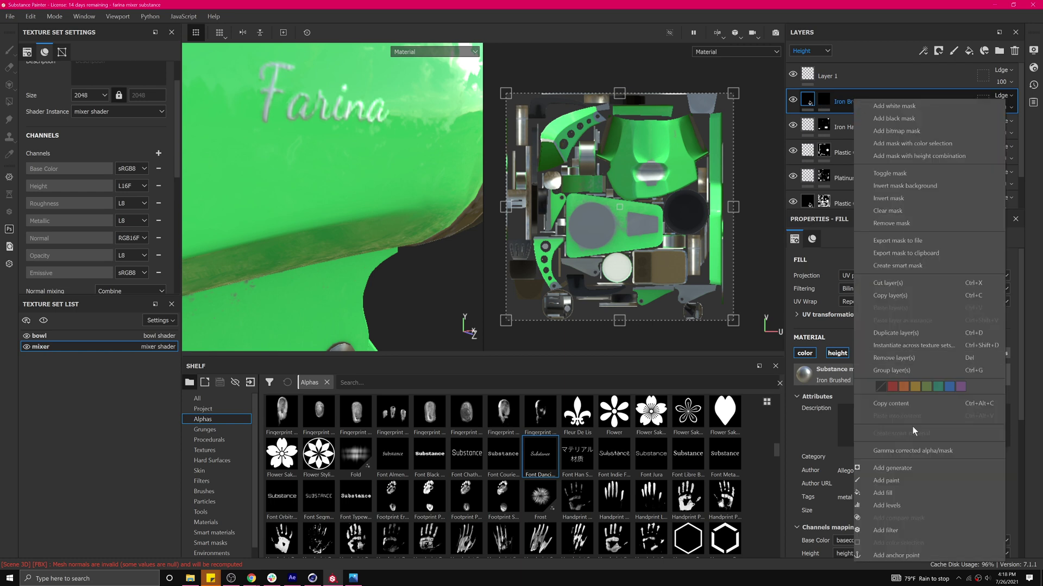
left_click(895, 504)
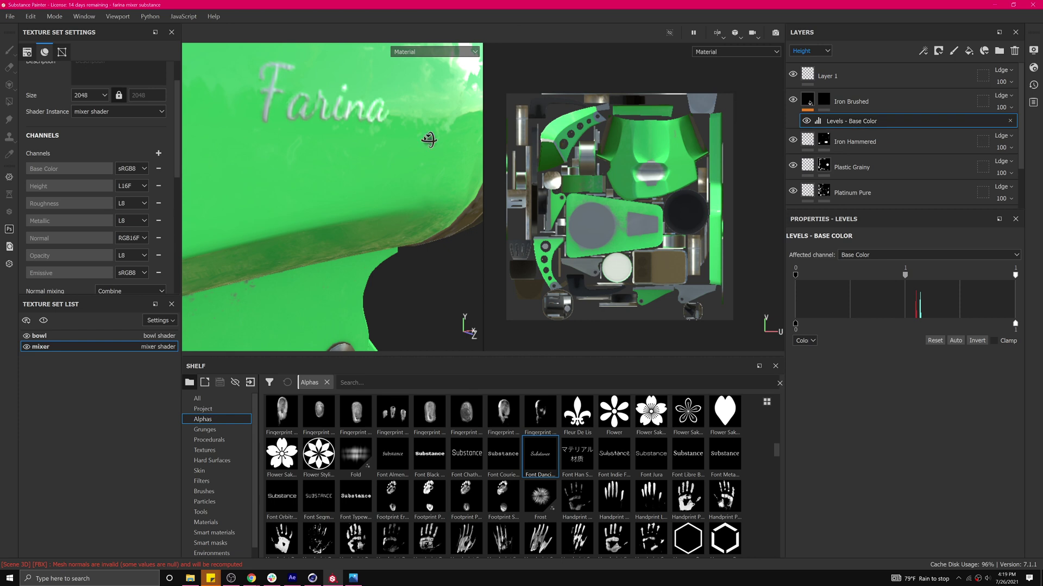
left_click_drag(429, 141, 429, 155, "alt")
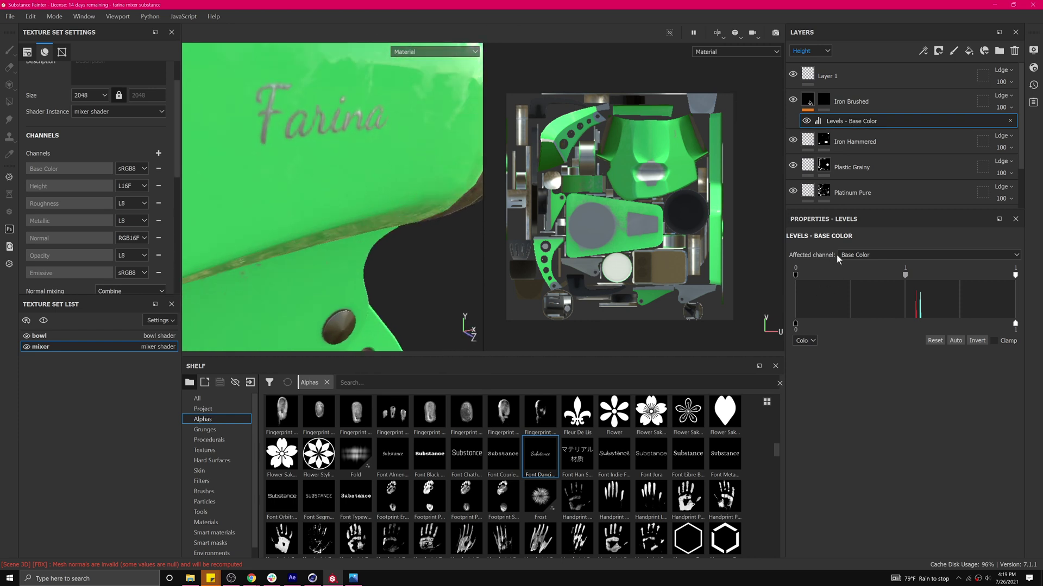
left_click(866, 255)
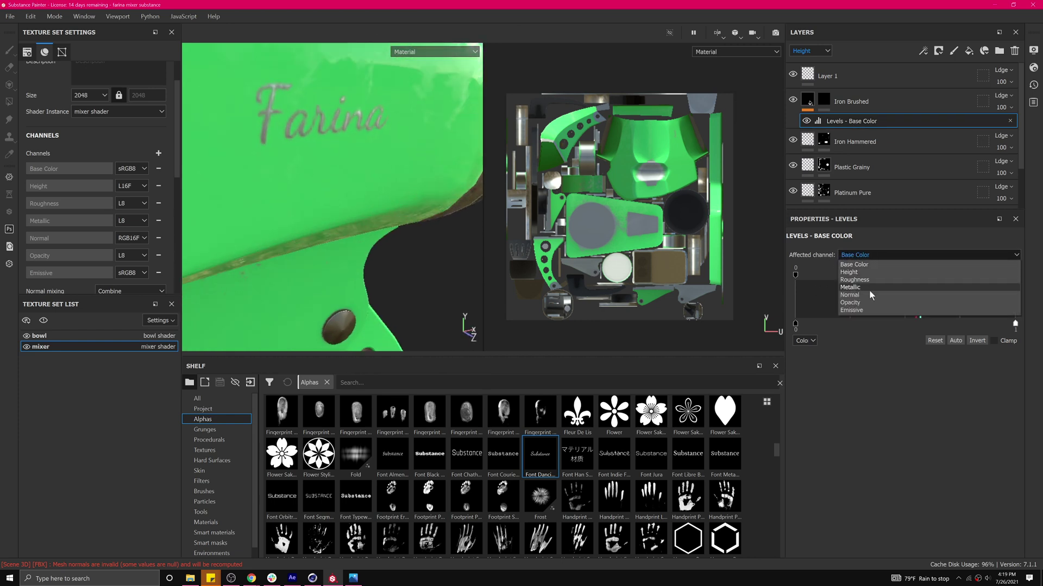
left_click(858, 272)
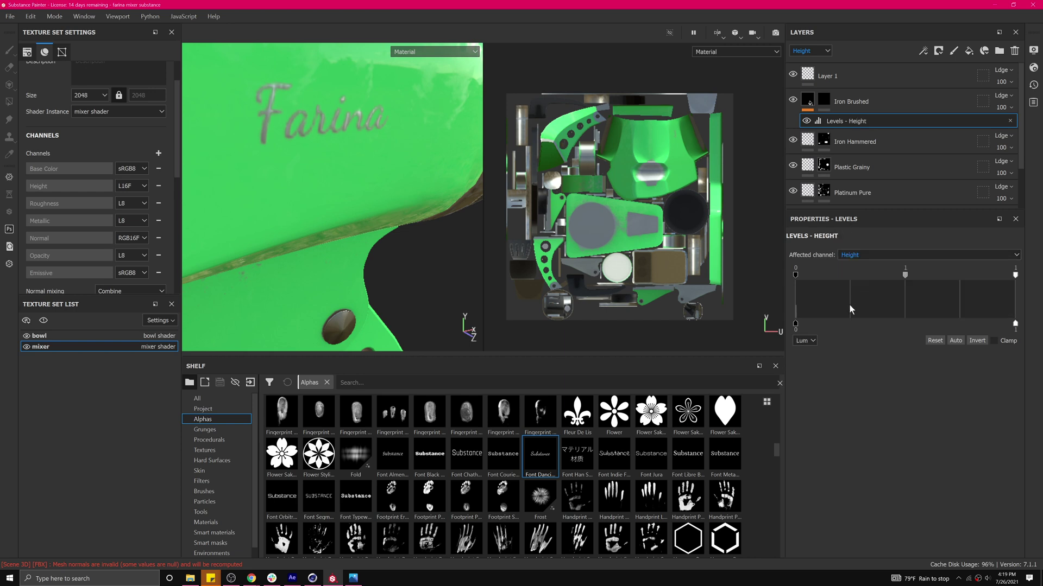
Step: Tune the Height levels: raise output minimum, input maximum ~0.67, shift midtones, output maximum 0.81
mouse_move(797, 326)
left_mouse_down()
mouse_move(814, 327)
mouse_move(805, 326)
left_mouse_up()
scroll(424, 206, "down", 3)
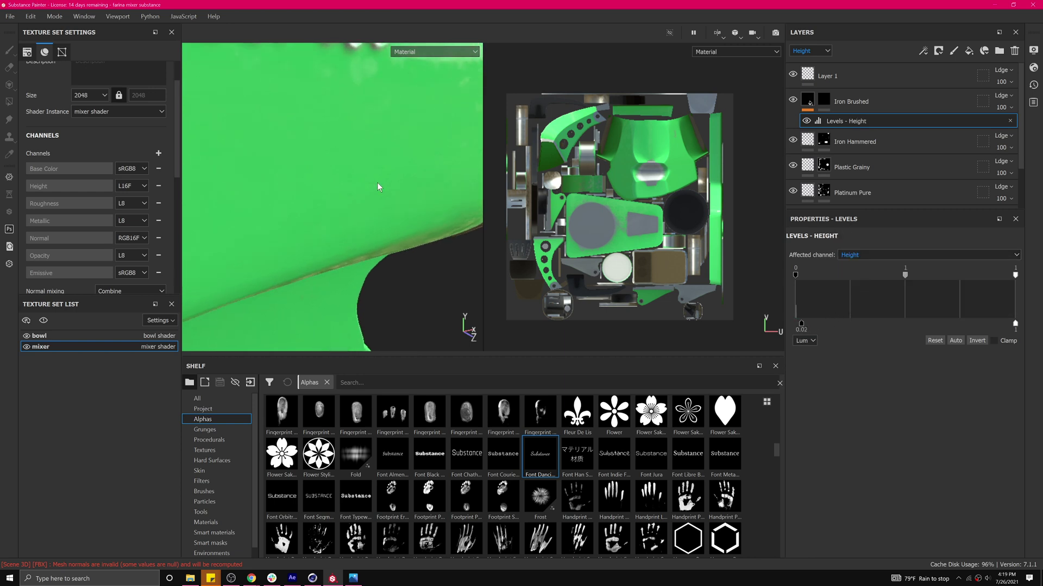
left_click_drag(397, 193, 370, 168, "alt")
scroll(368, 167, "up", 5)
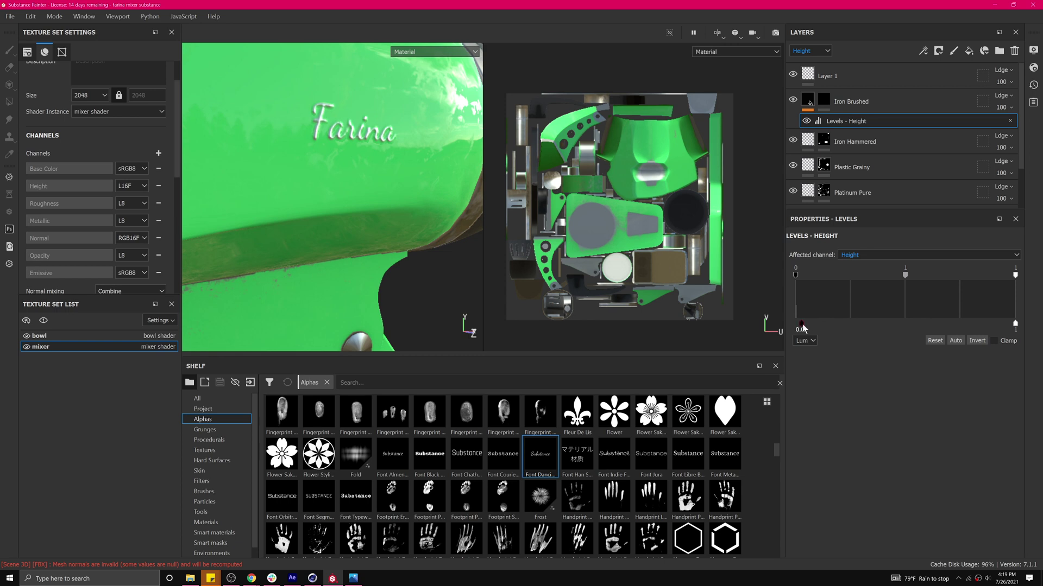
mouse_move(806, 326)
left_mouse_down()
mouse_move(817, 321)
mouse_move(804, 329)
left_mouse_up()
left_click_drag(858, 283, 932, 285)
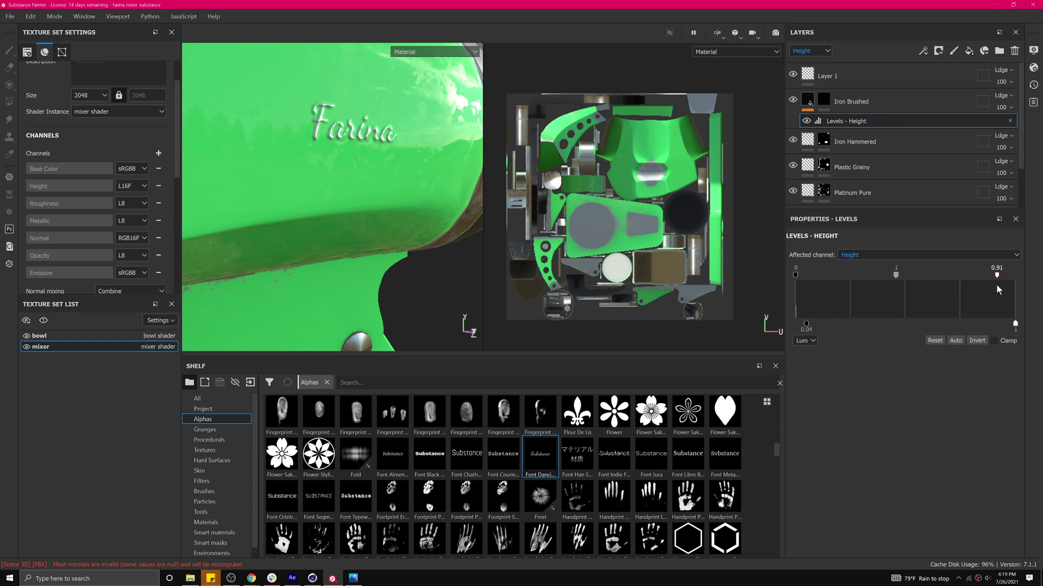
left_click_drag(948, 277, 851, 280)
mouse_move(957, 279)
left_mouse_down()
mouse_move(839, 281)
mouse_move(953, 286)
left_mouse_up()
left_click_drag(1015, 325, 967, 325)
left_click_drag(487, 233, 361, 213, "alt")
scroll(372, 213, "down", 3)
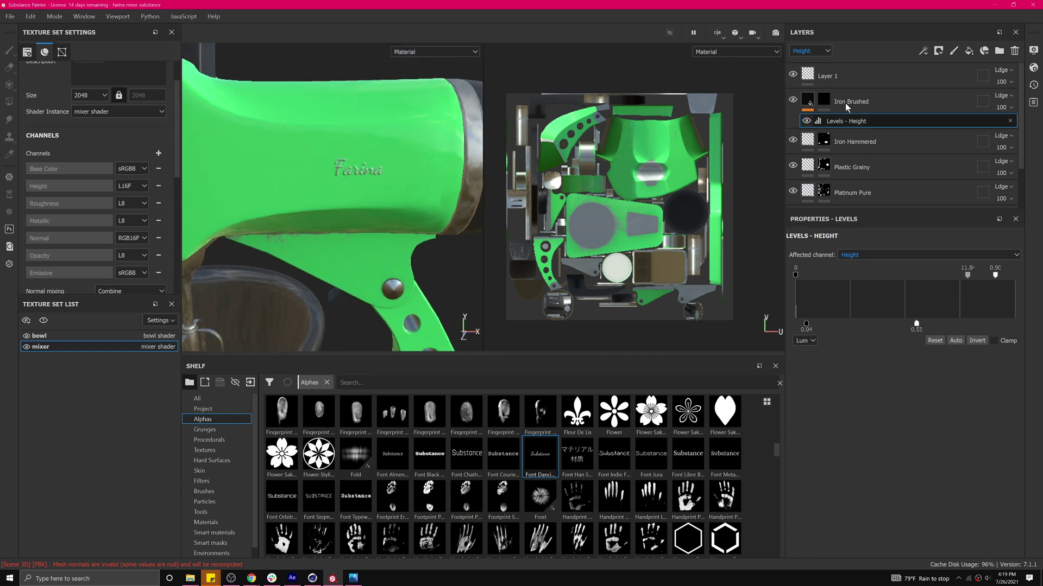
mouse_move(410, 152)
left_mouse_down("alt")
mouse_move(428, 149)
mouse_move(418, 150)
left_mouse_up("alt")
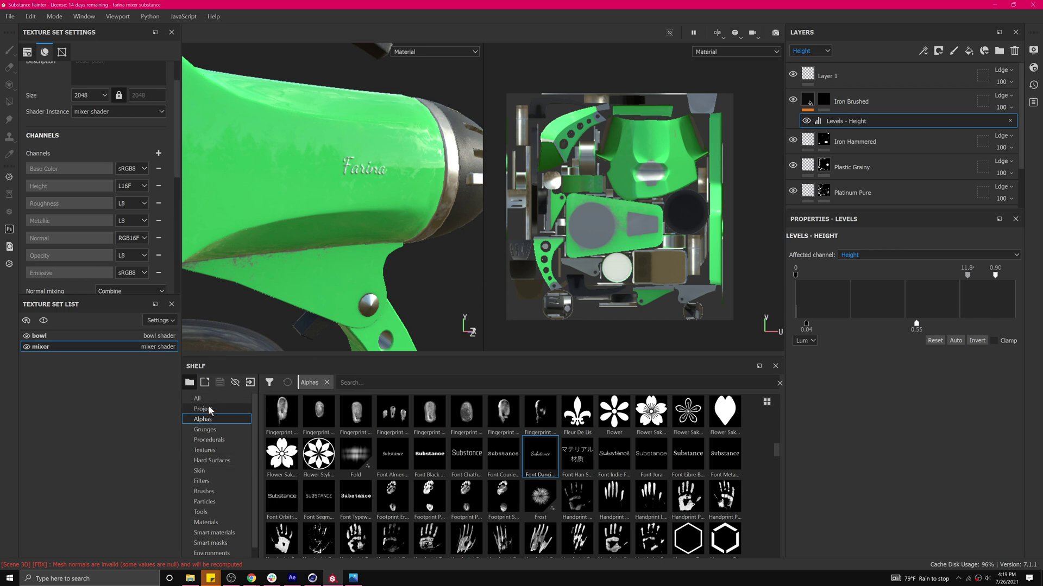
Step: Drag Plastic Glossy Pure from the Materials shelf onto the top of the layer stack
left_click(208, 523)
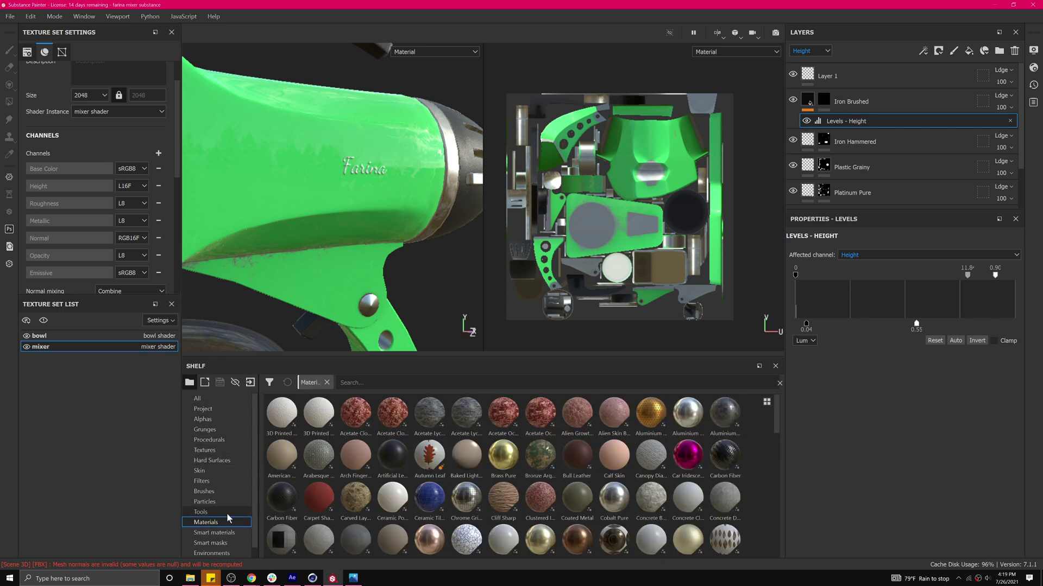
scroll(404, 462, "down", 10)
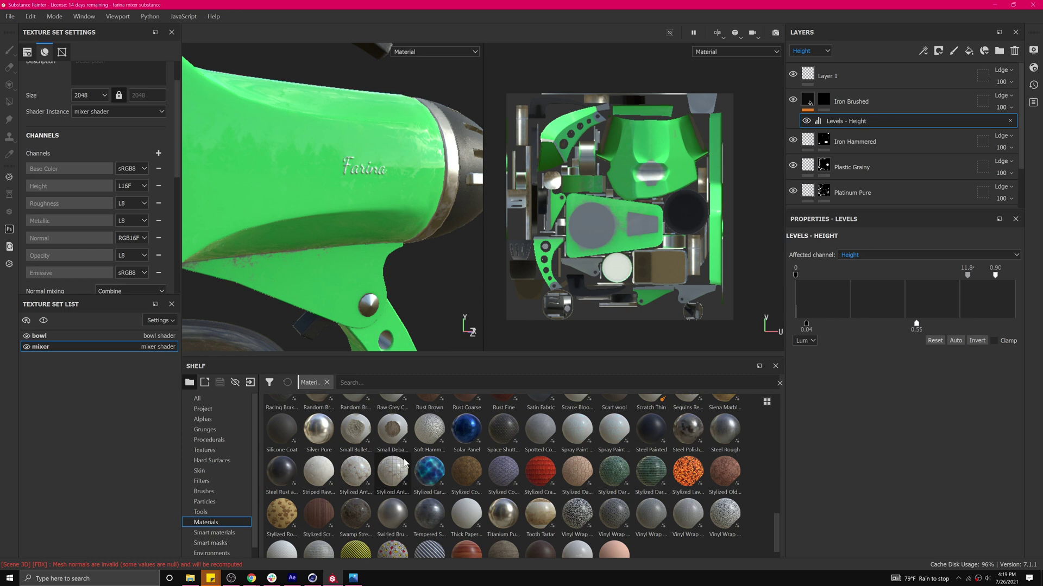
scroll(405, 463, "up", 3)
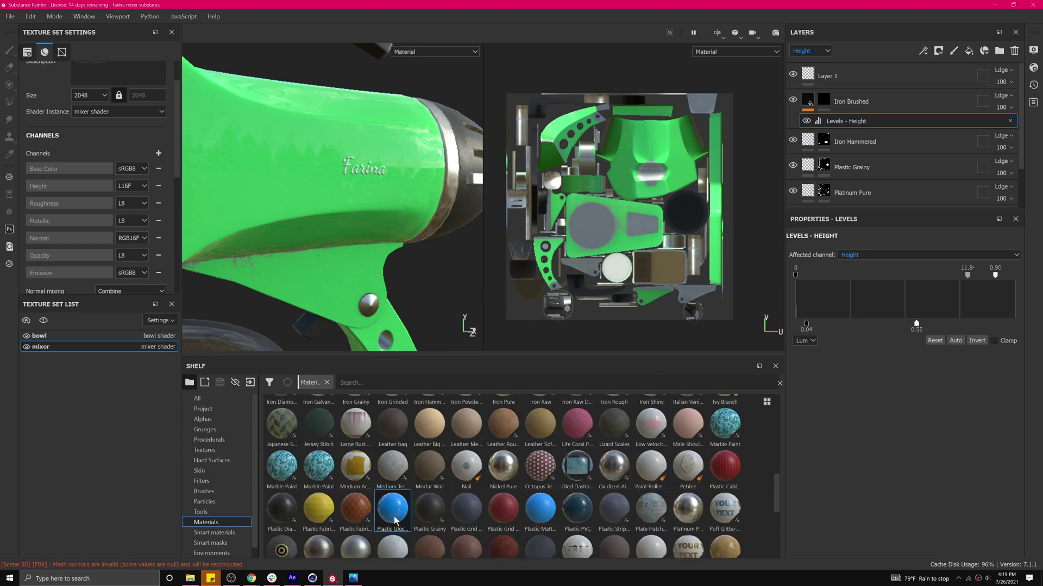
left_click_drag(395, 520, 936, 98)
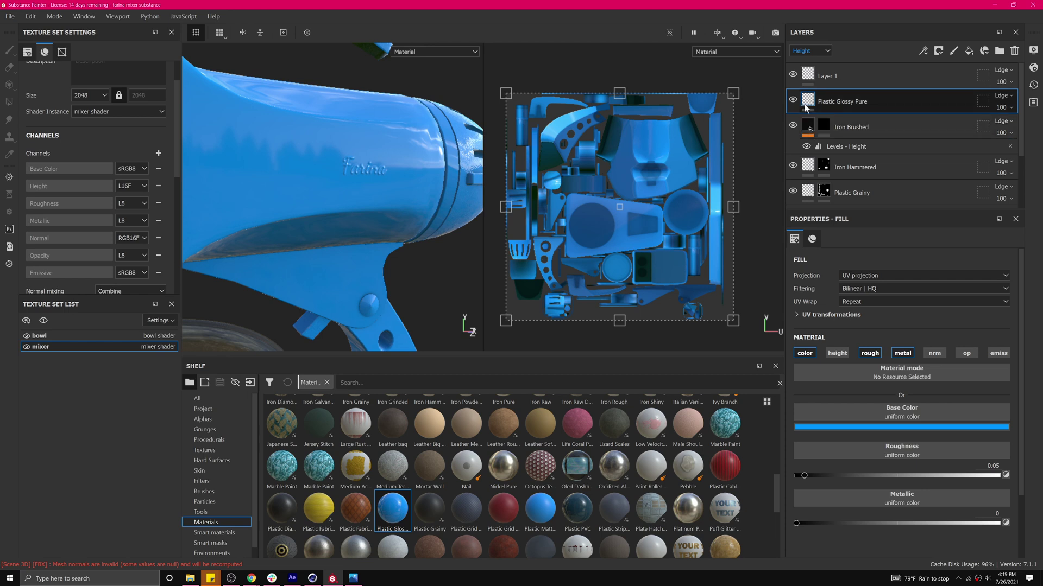
left_click(851, 115)
left_click(852, 107)
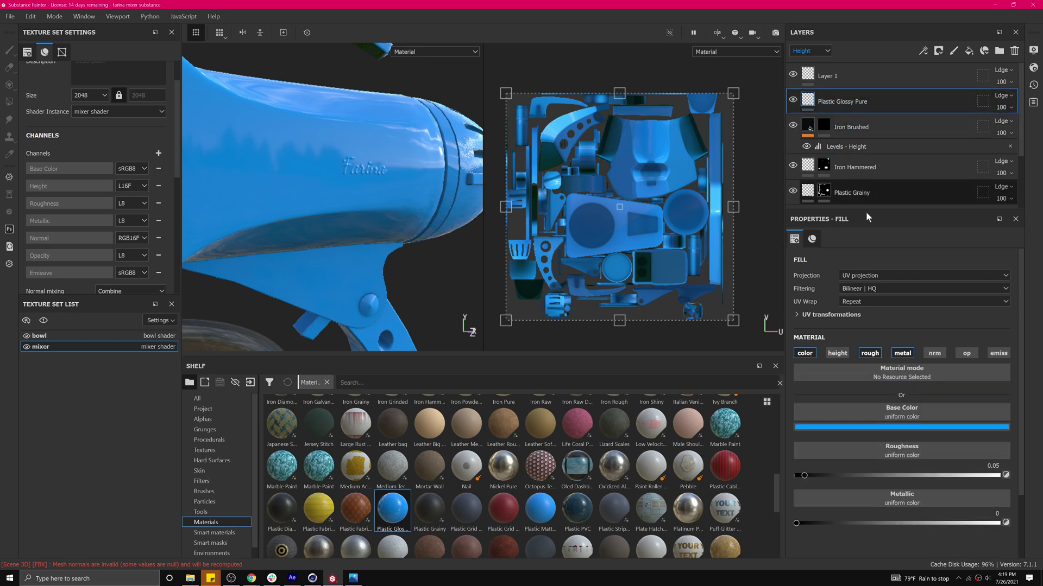
Step: Set the Plastic Glossy Pure layer's base colour to black
left_click(878, 427)
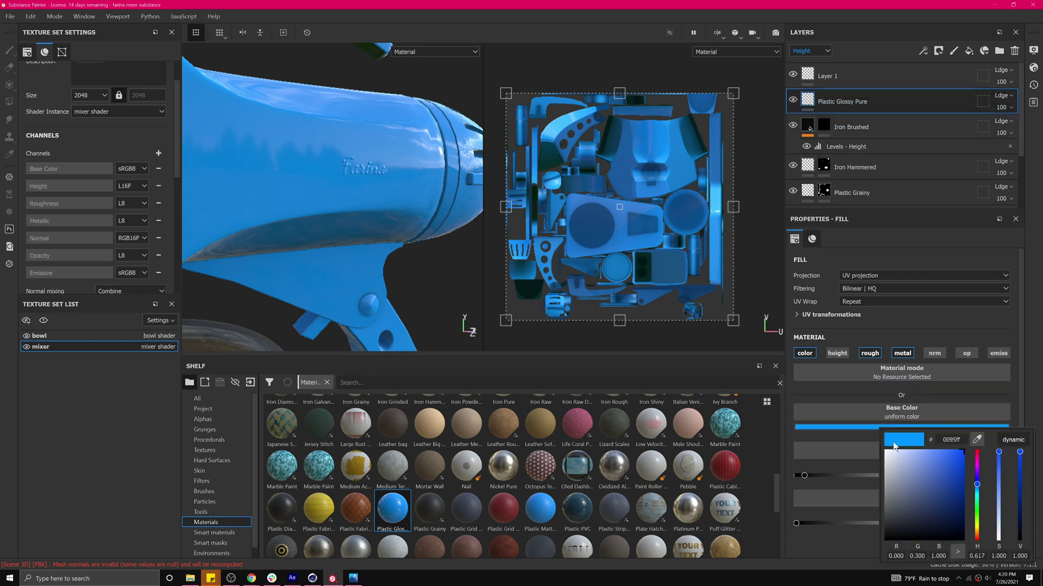
left_click(918, 467)
left_click_drag(958, 467, 988, 558)
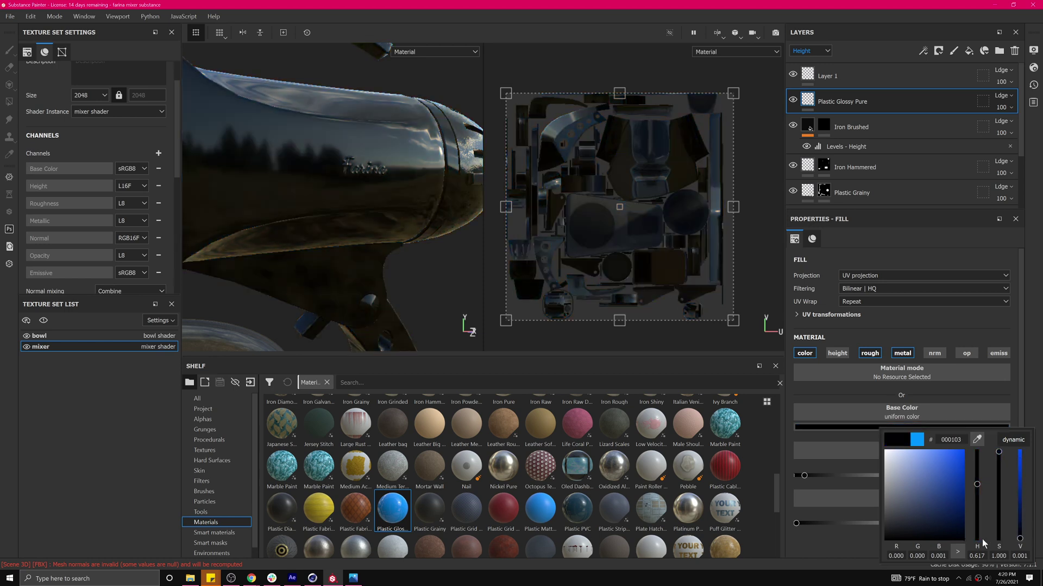
left_click(854, 100)
right_click(854, 101)
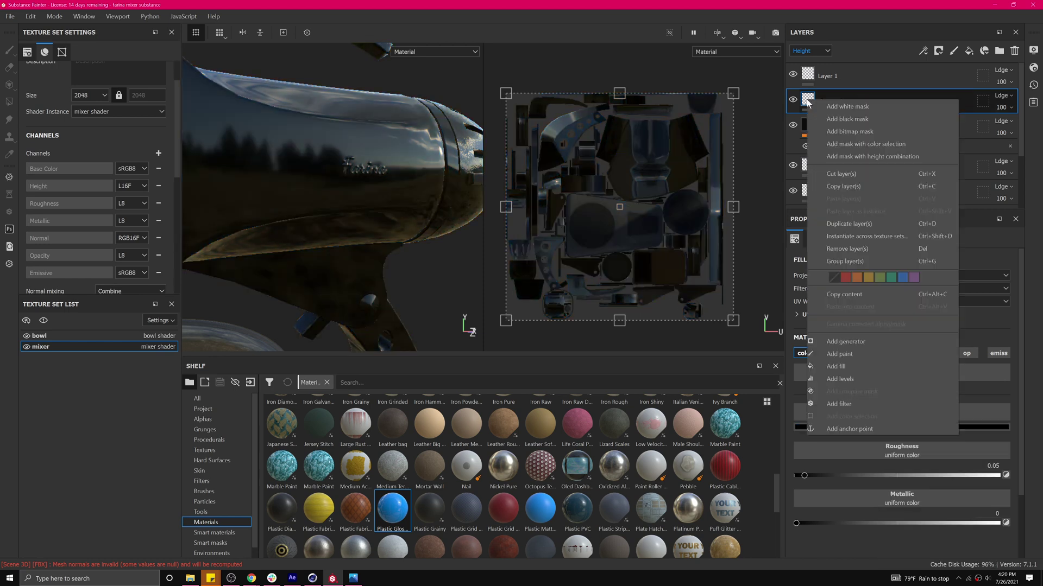
Step: Add a black mask to the Plastic Glossy Pure layer and select the mask, viewing Base Color
left_click(845, 116)
left_click(816, 54)
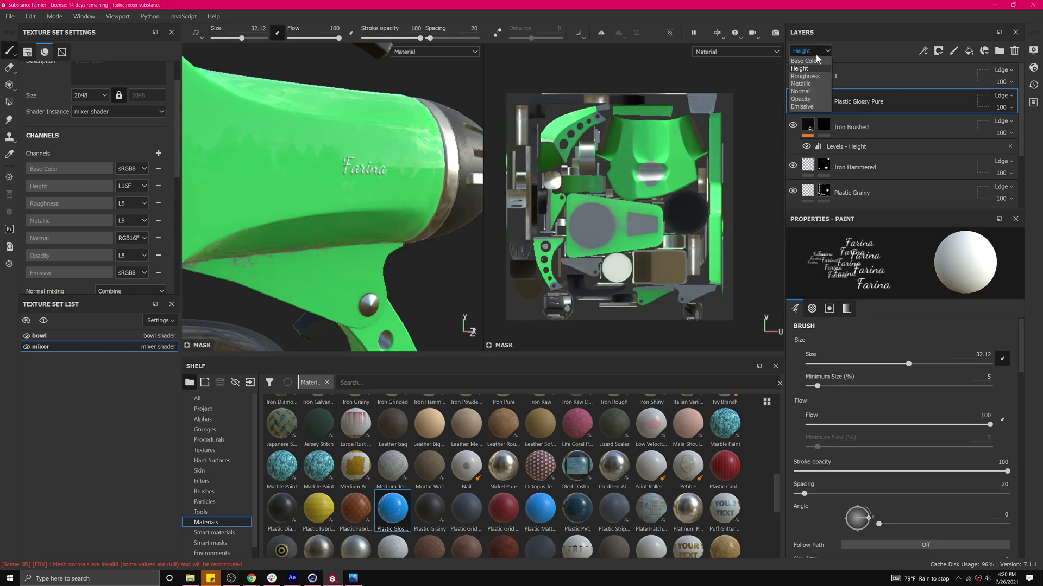
left_click(815, 61)
left_click(808, 97)
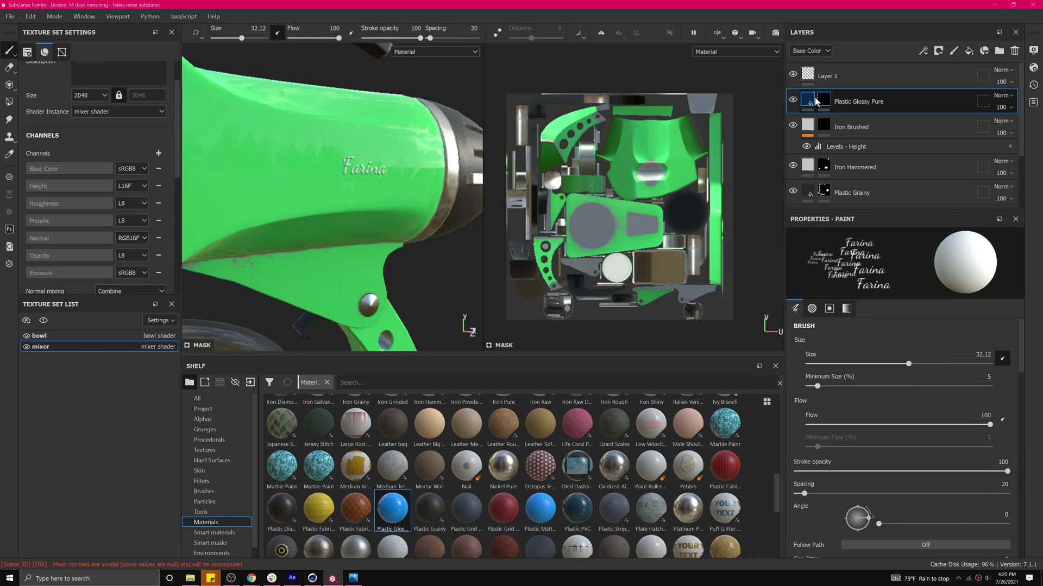
left_click(823, 99)
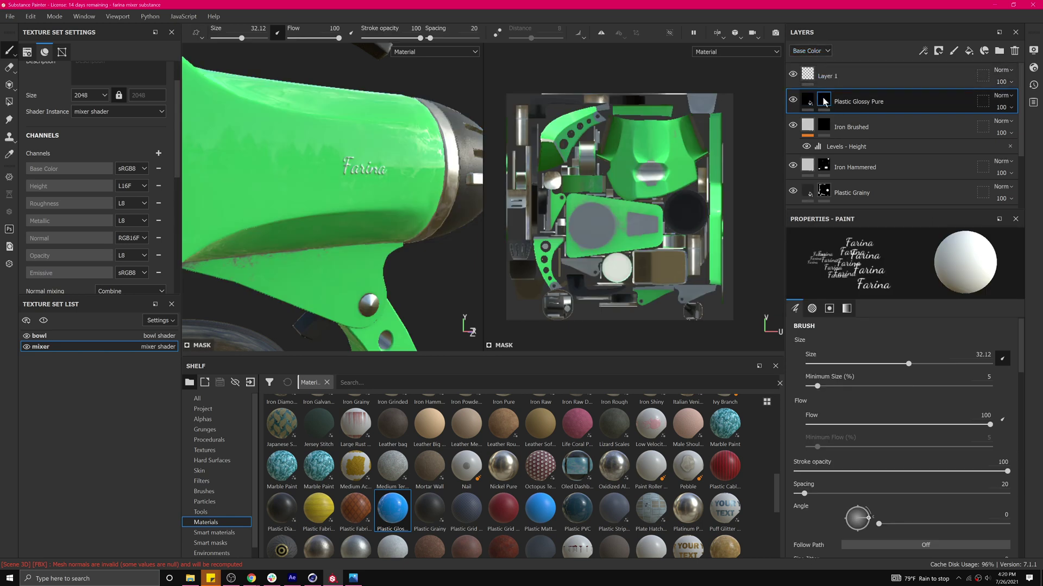
Step: Load the Font Orbitron alpha onto the brush and check its text settings
left_click(203, 419)
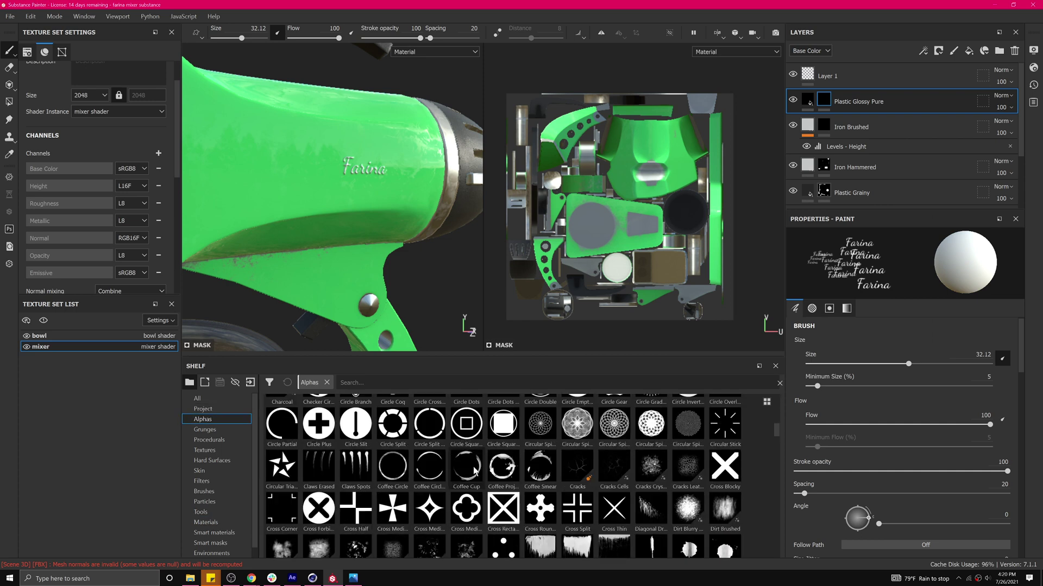
scroll(474, 470, "down", 15)
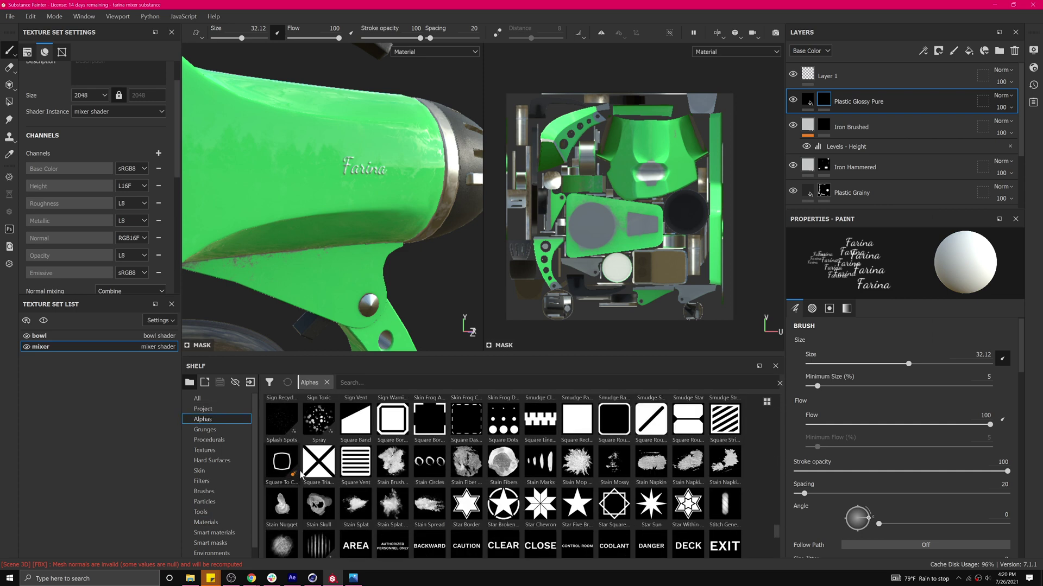
scroll(321, 465, "up", 3)
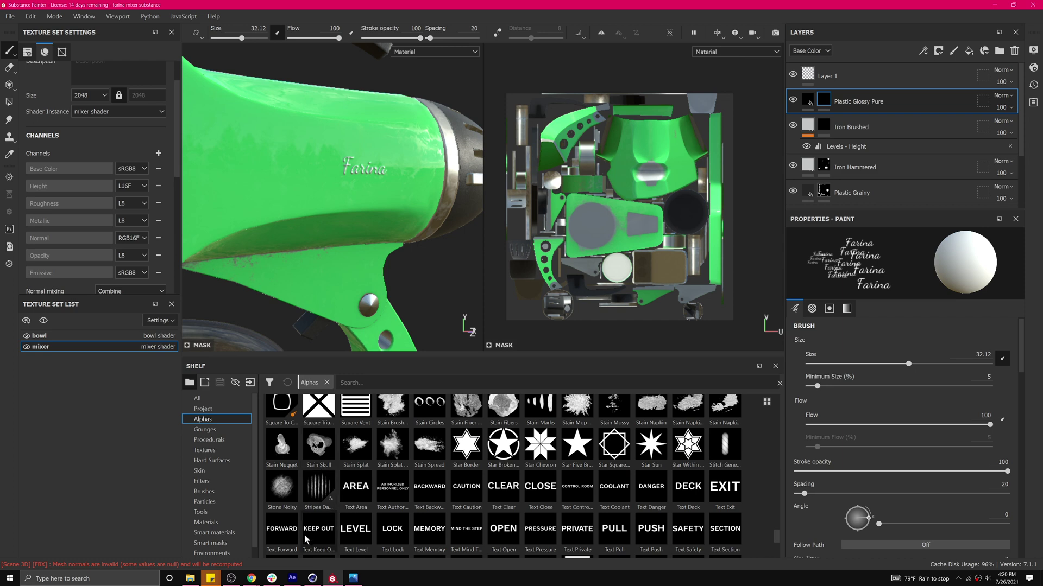
scroll(353, 486, "down", 2)
scroll(381, 499, "up", 8)
scroll(380, 498, "up", 5)
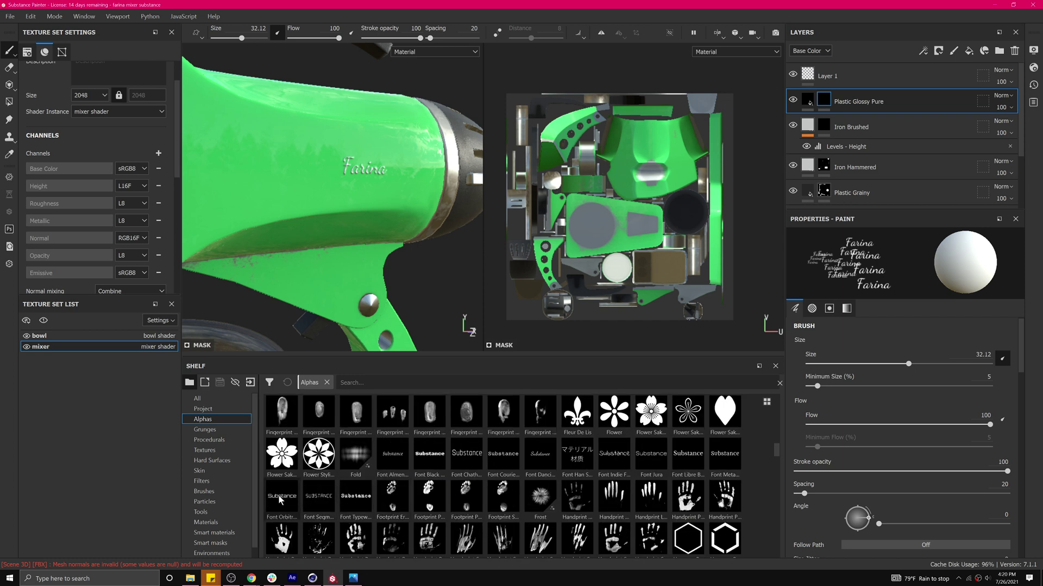
left_click(280, 500)
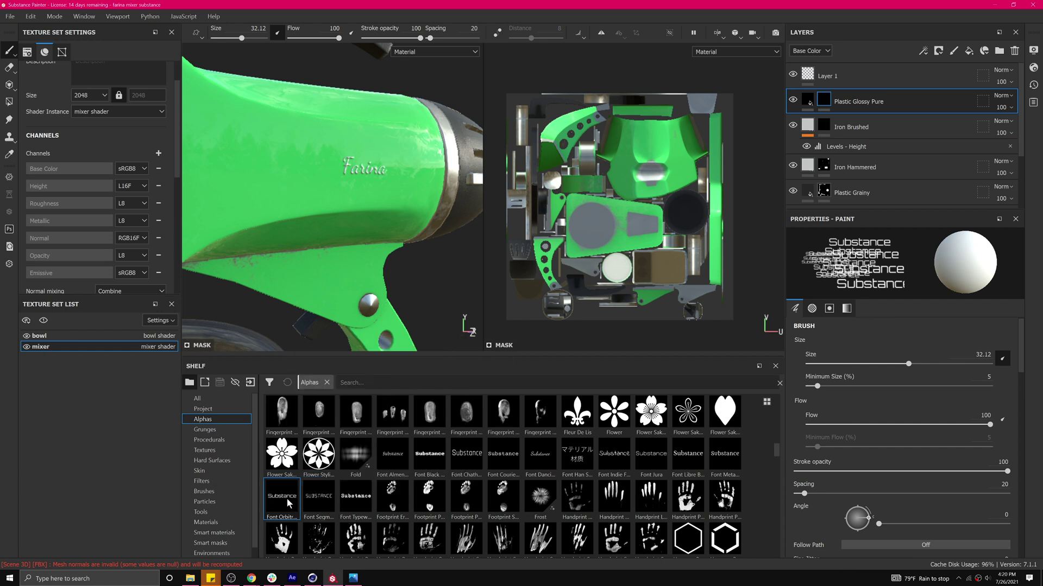
scroll(825, 385, "up", 1)
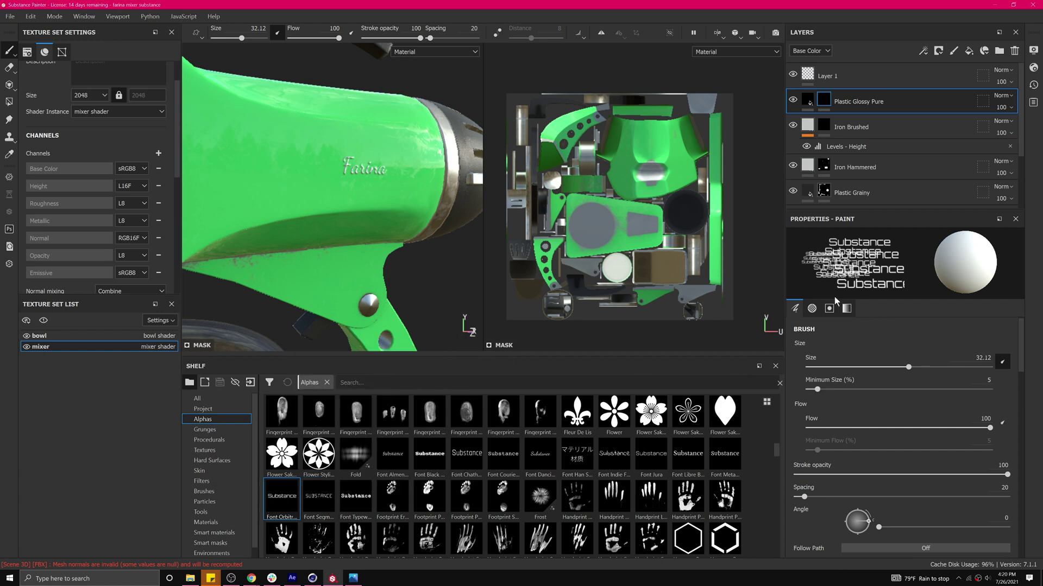
left_click(812, 311)
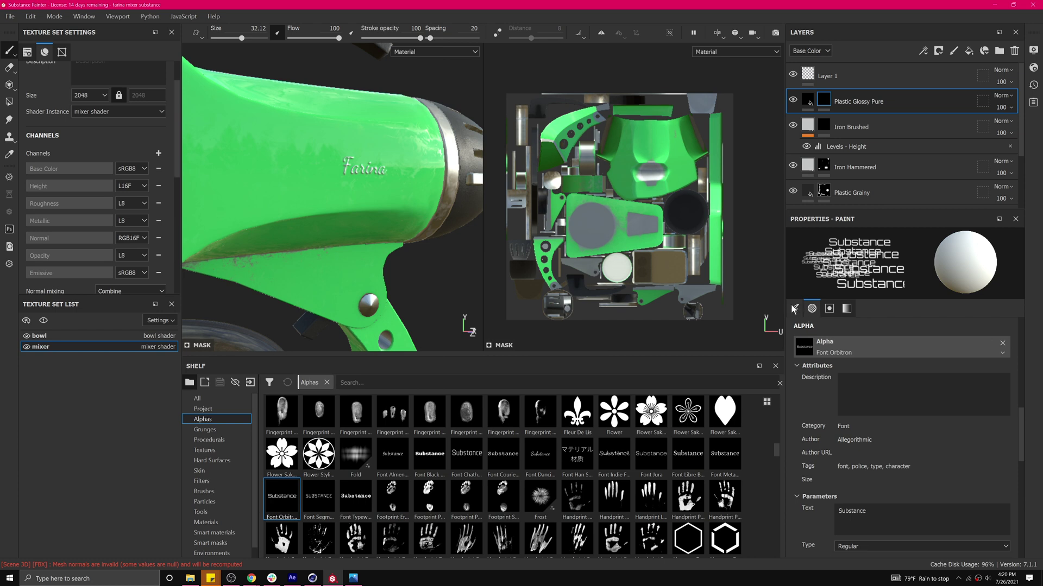
left_click(794, 309)
left_click(813, 308)
Step: Set the alpha text to MIXER and stamp it on the motor housing
scroll(823, 422, "down", 1)
left_click(864, 467)
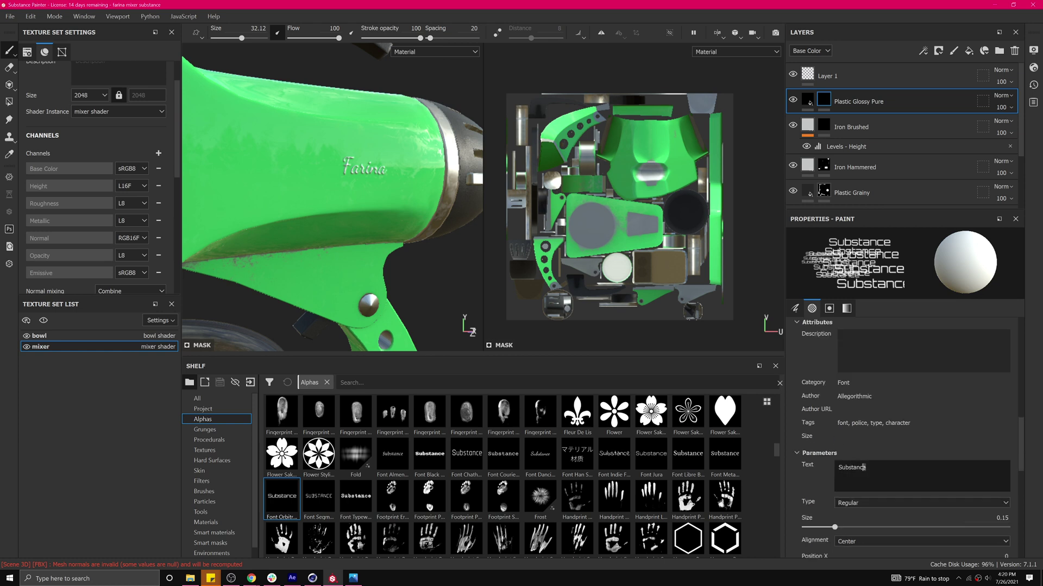
type("MIXER")
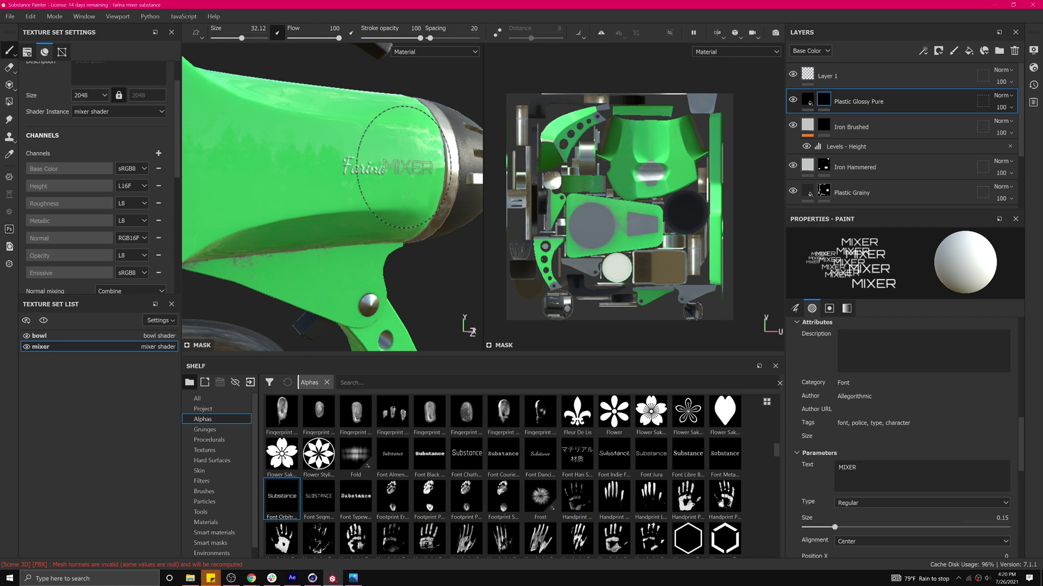
mouse_move(414, 171)
left_mouse_down("alt")
mouse_move(402, 174)
mouse_move(411, 166)
left_mouse_up("alt")
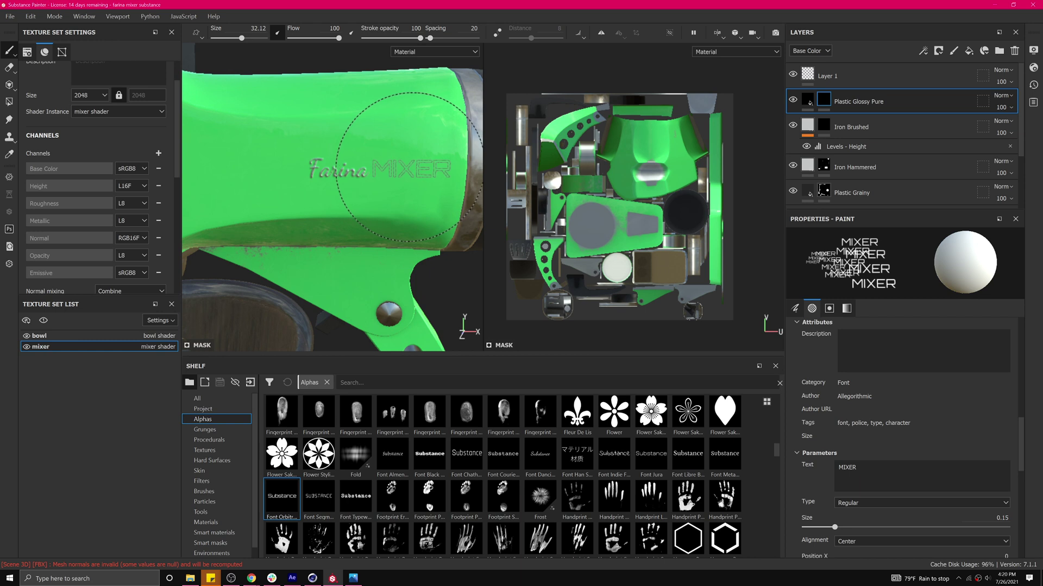
left_click(410, 165)
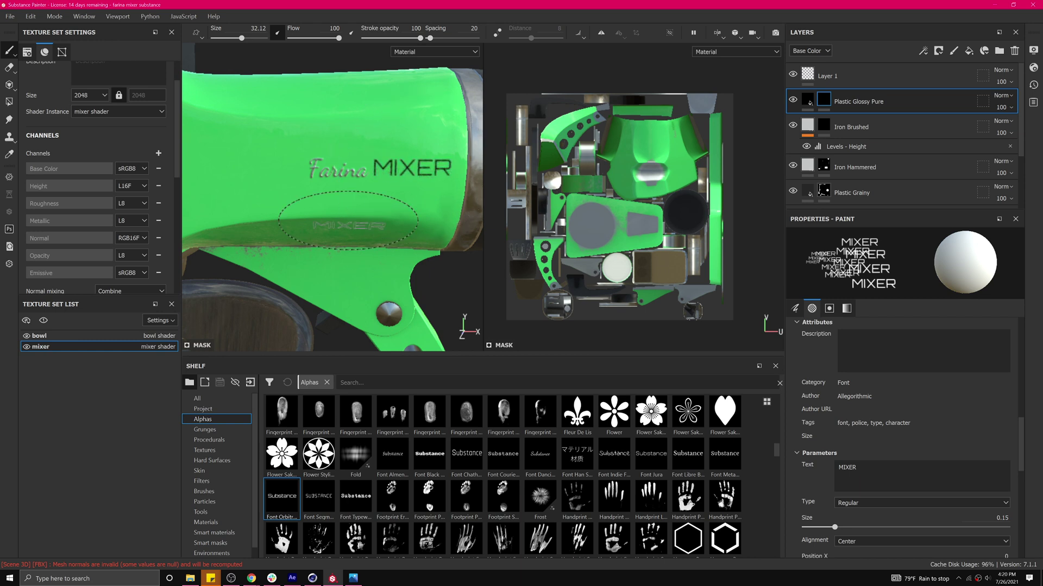
Step: Undo the regular-weight stamp and restamp MIXER in Bold beside the Farina script
key("ctrl+z")
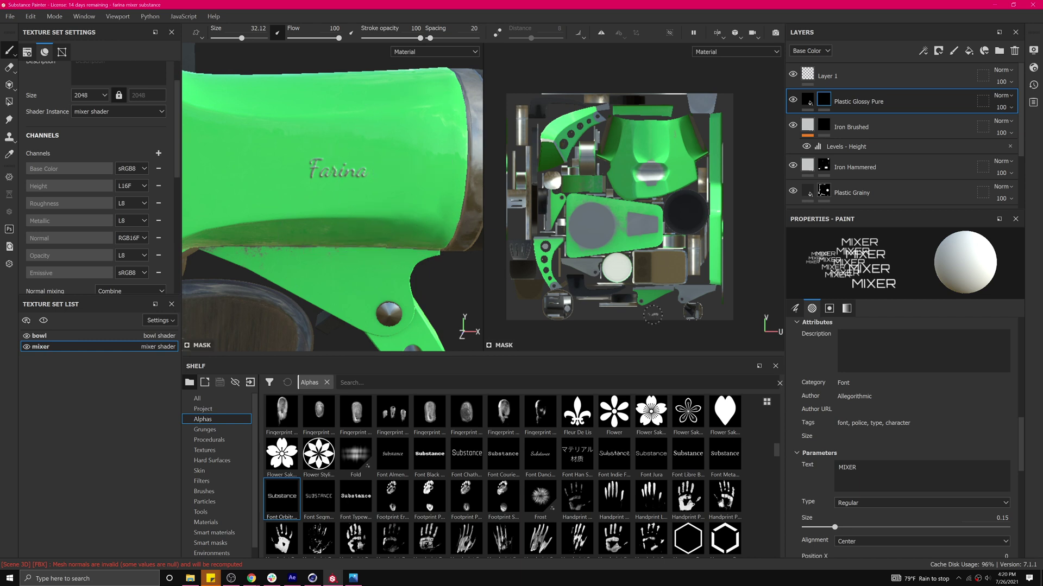
left_click(846, 504)
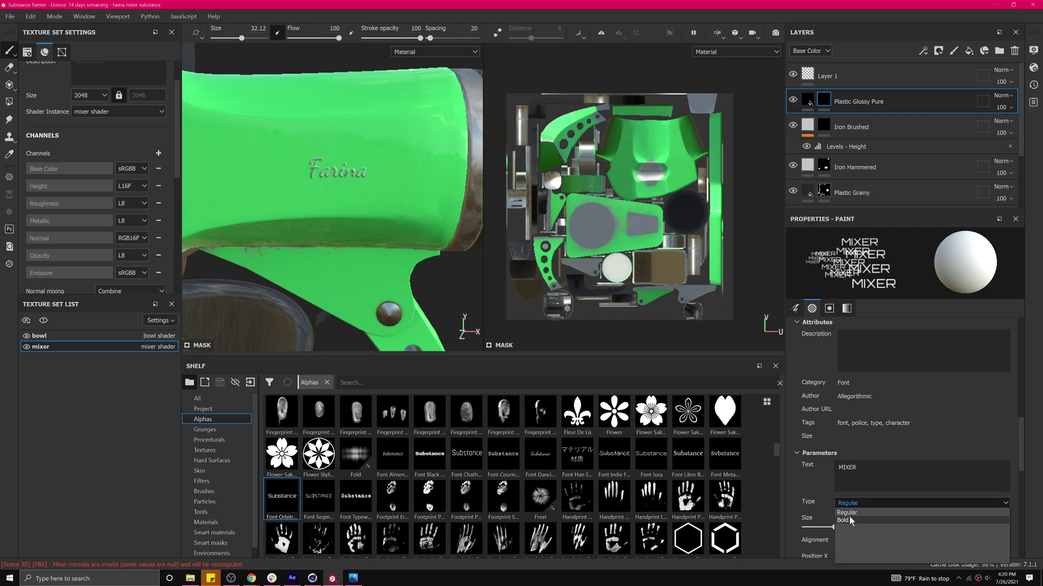
left_click(849, 518)
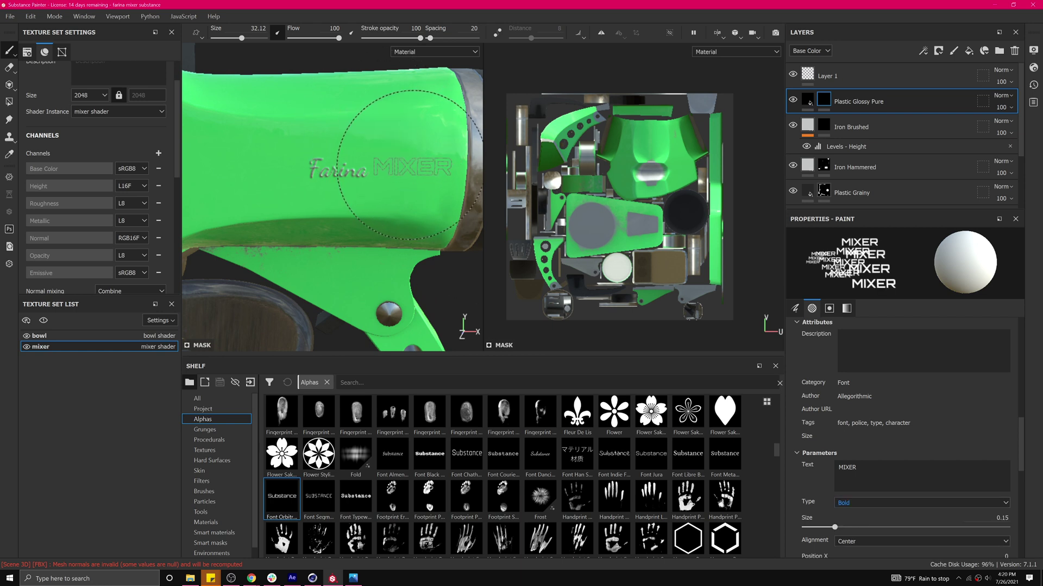
left_click(410, 167)
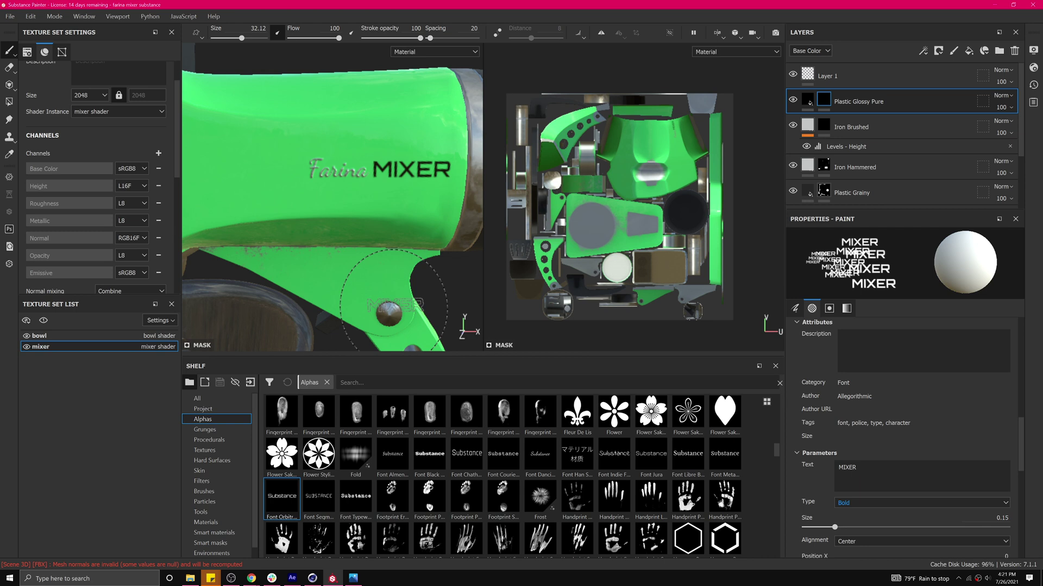
mouse_move(330, 267)
left_mouse_down("alt")
mouse_move(374, 268)
mouse_move(362, 289)
mouse_move(356, 255)
mouse_move(351, 273)
mouse_move(406, 210)
left_mouse_up("alt")
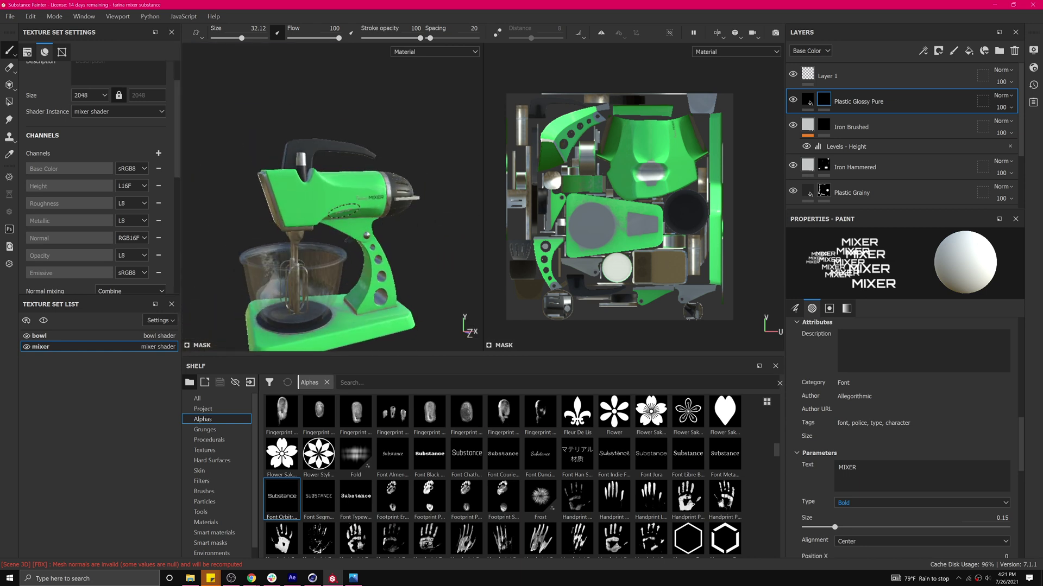